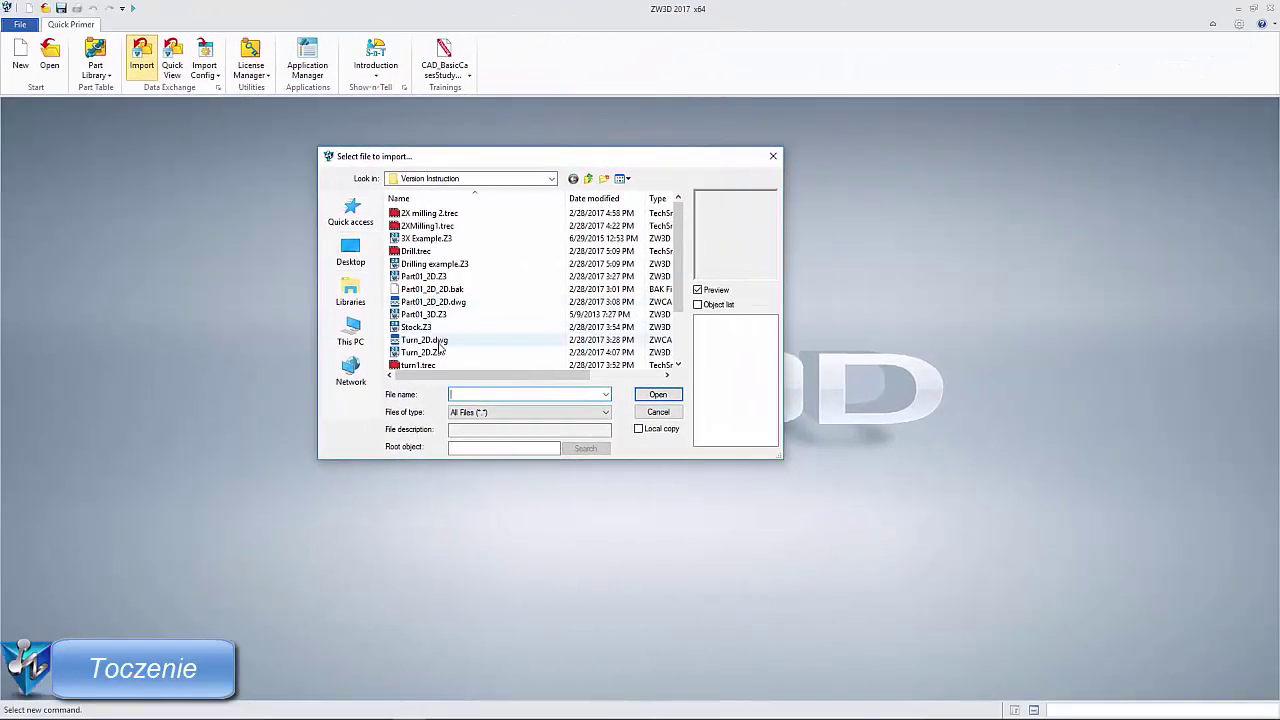
Step: Open the Turn_2D drawing and start a new CAM plan from the default template
click(425, 352)
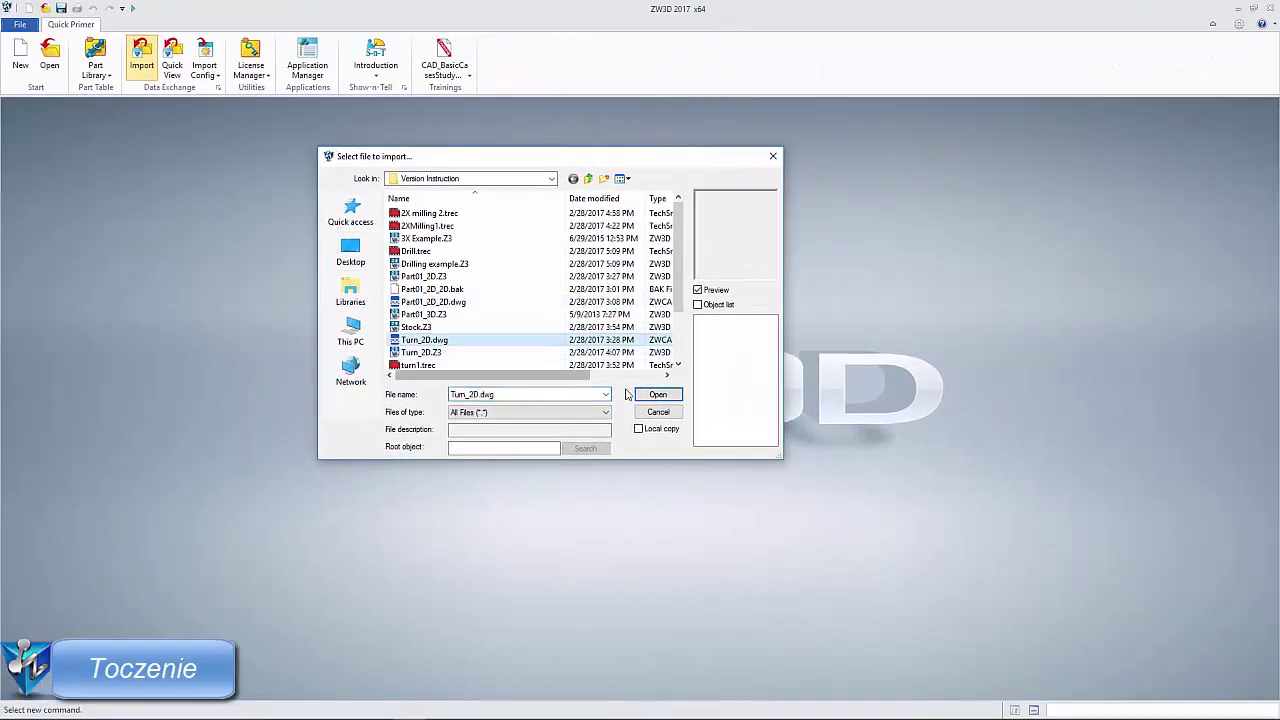
click(658, 394)
right_click(642, 583)
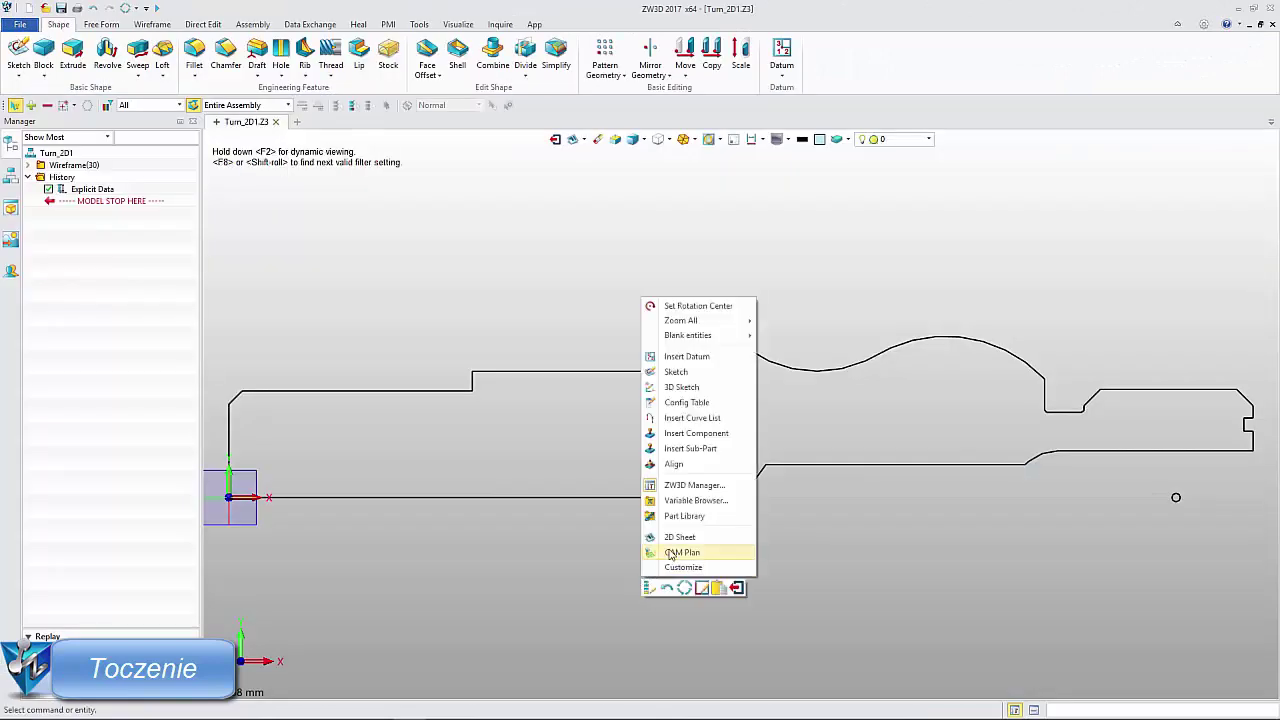
click(662, 553)
click(610, 482)
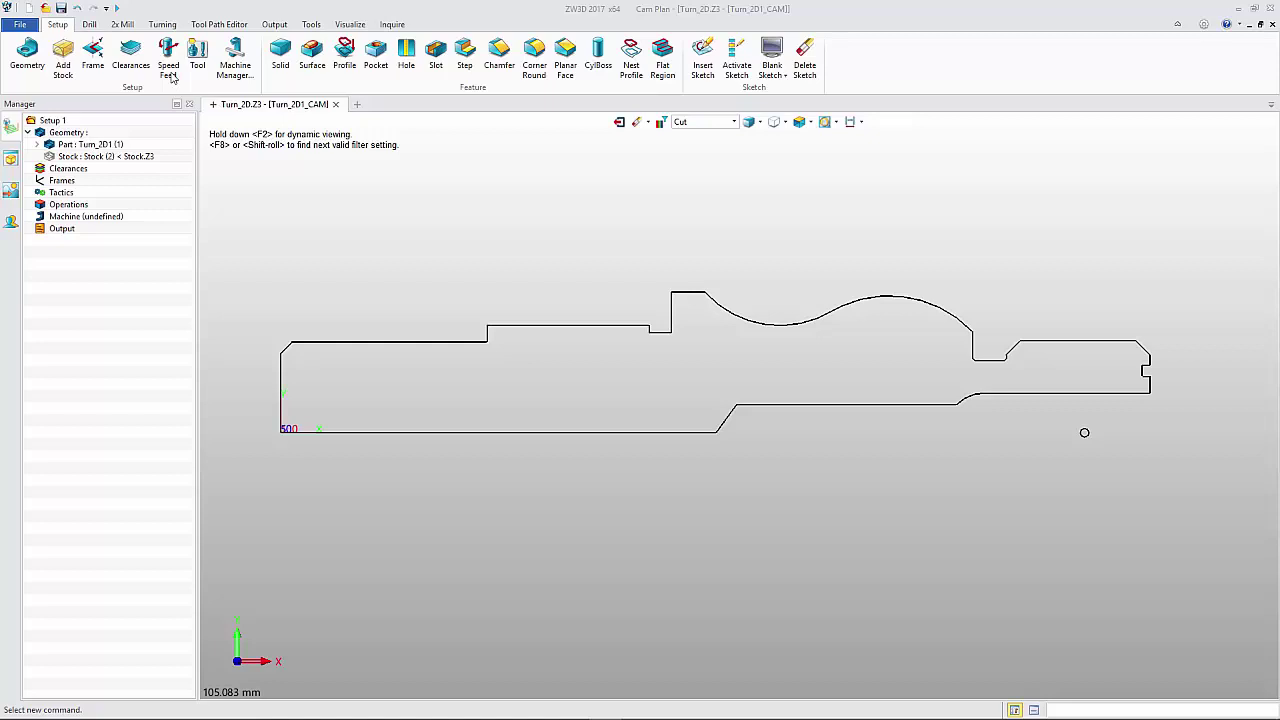
Step: Add a Rough Turn operation on profile 1, keeping the default turning tool
click(162, 24)
click(78, 68)
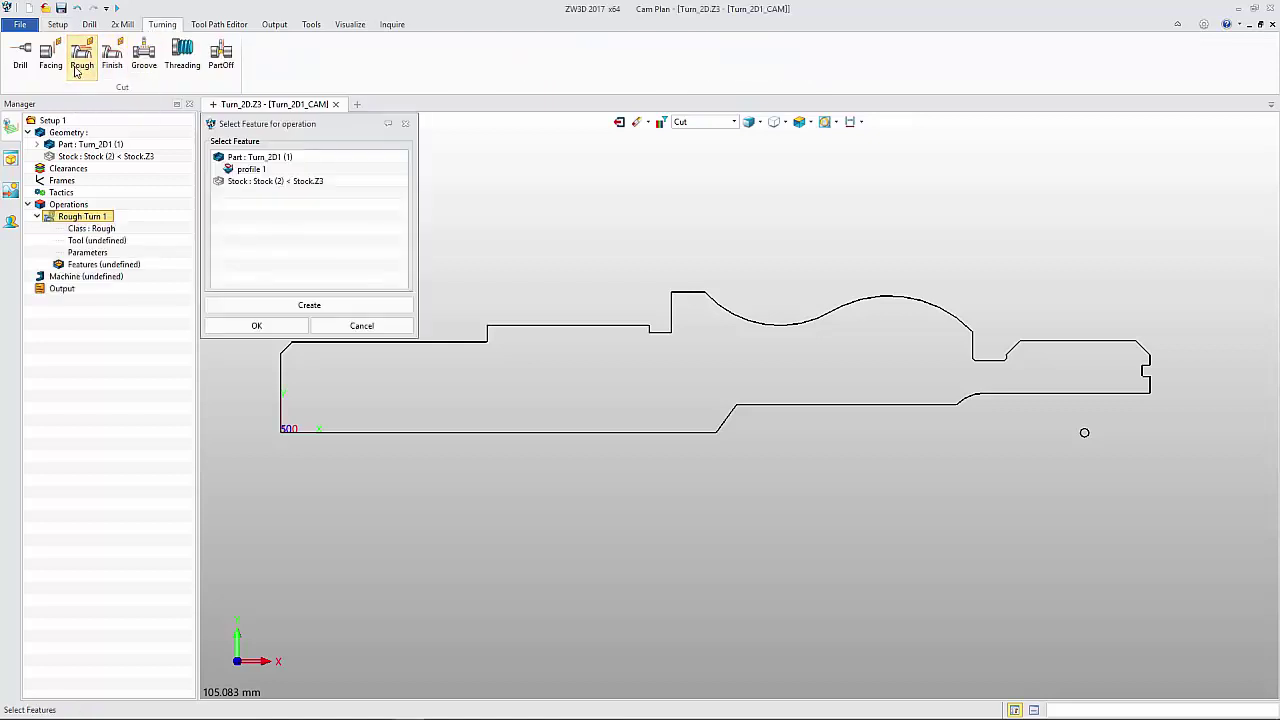
click(251, 169)
click(256, 326)
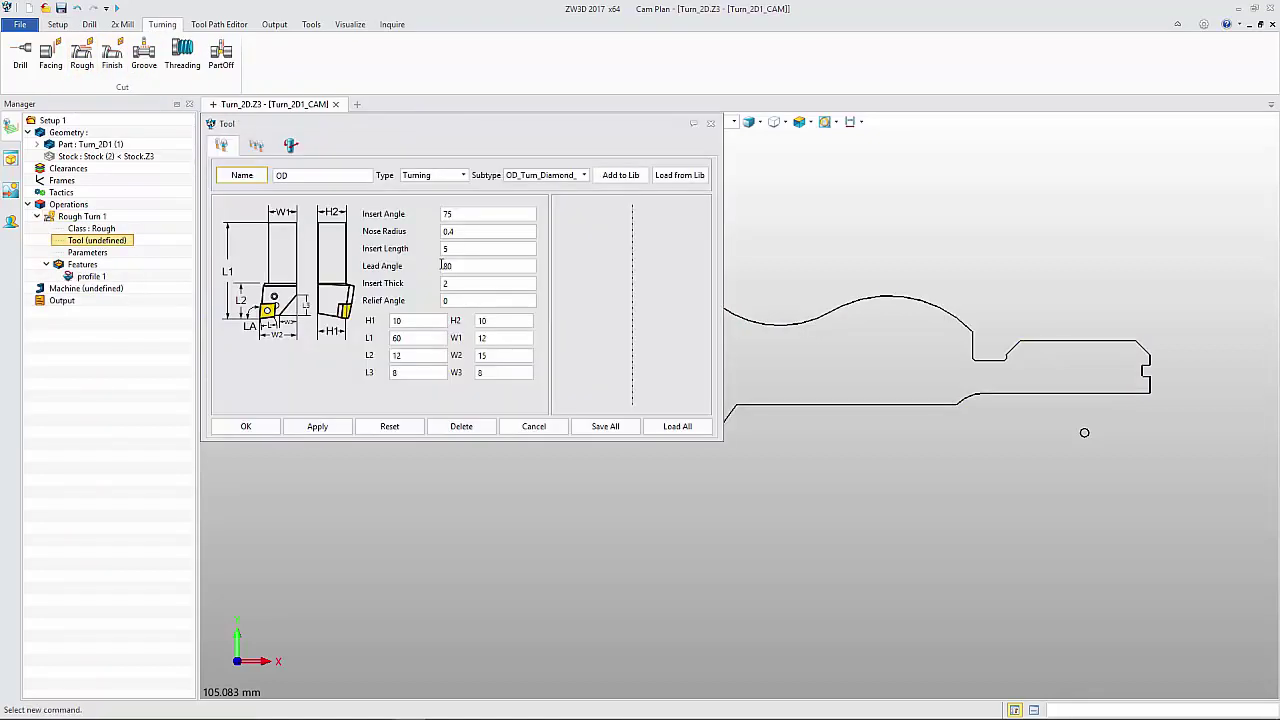
key(Return)
Step: Trim the roughing between the profile end and the raised shoulder, keep into-concave cutting, and calculate
click(45, 191)
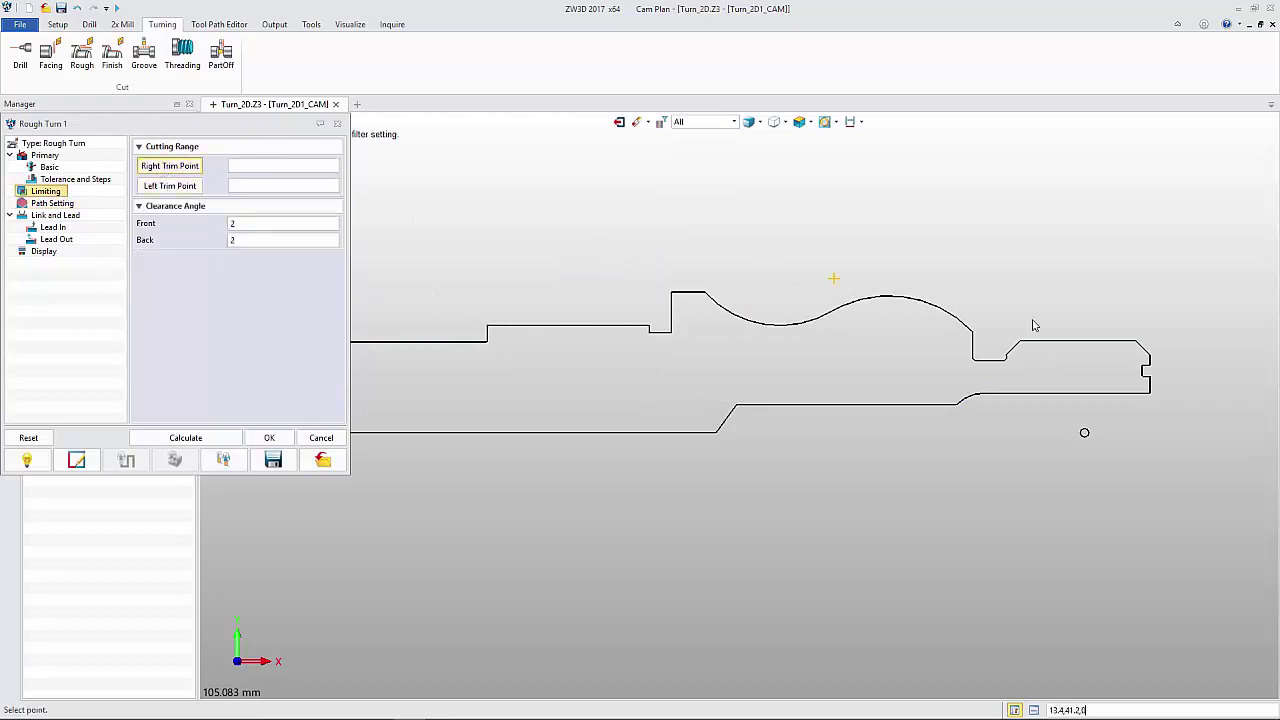
click(1147, 350)
click(671, 292)
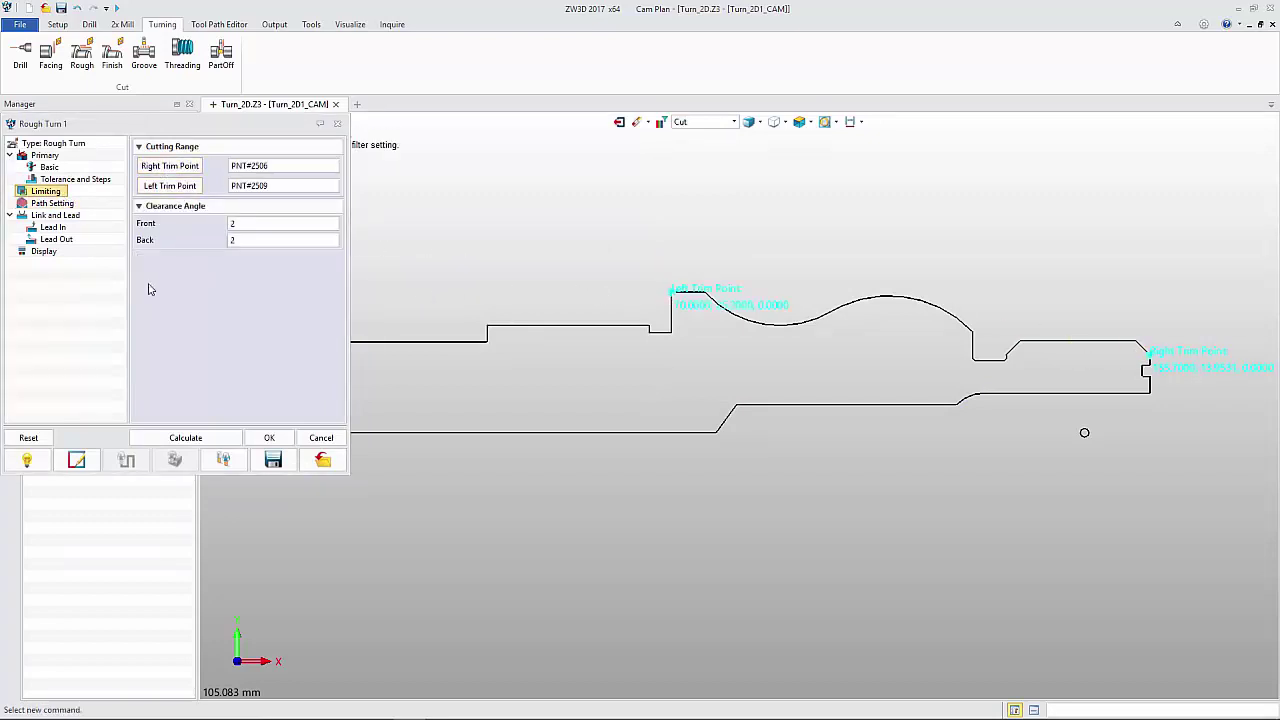
click(55, 215)
click(52, 203)
click(333, 212)
click(258, 245)
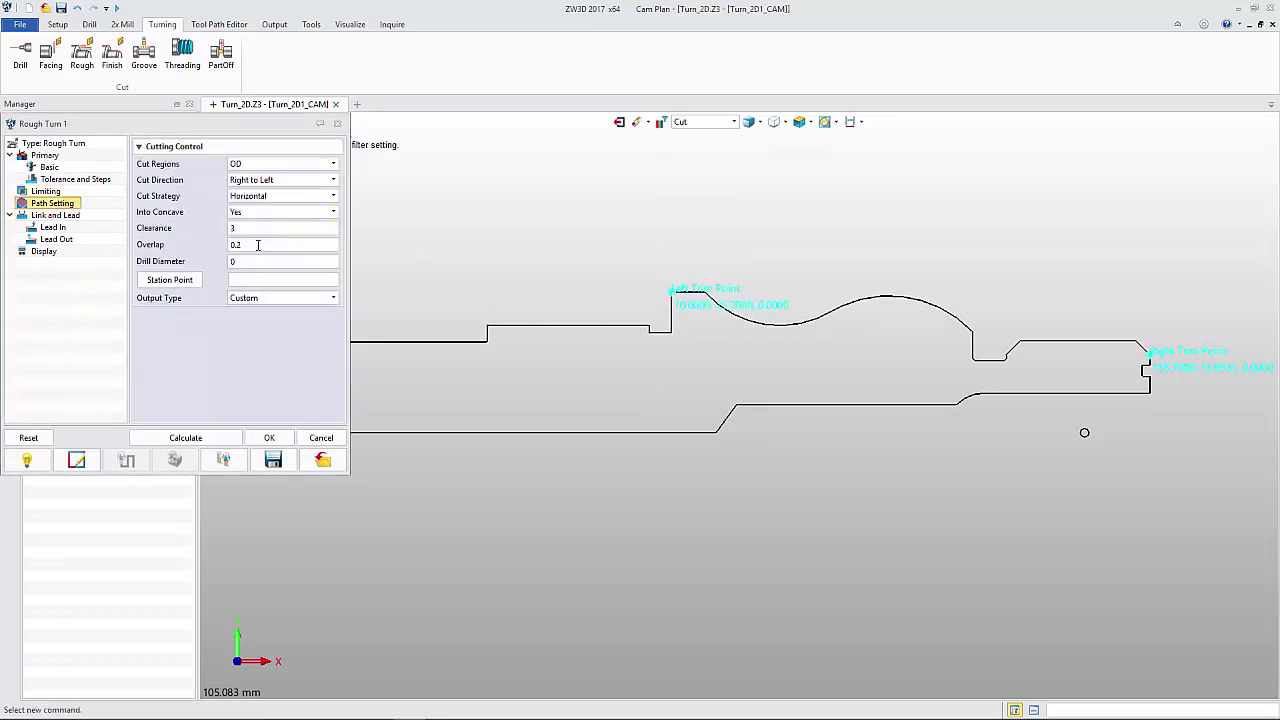
click(185, 437)
click(262, 440)
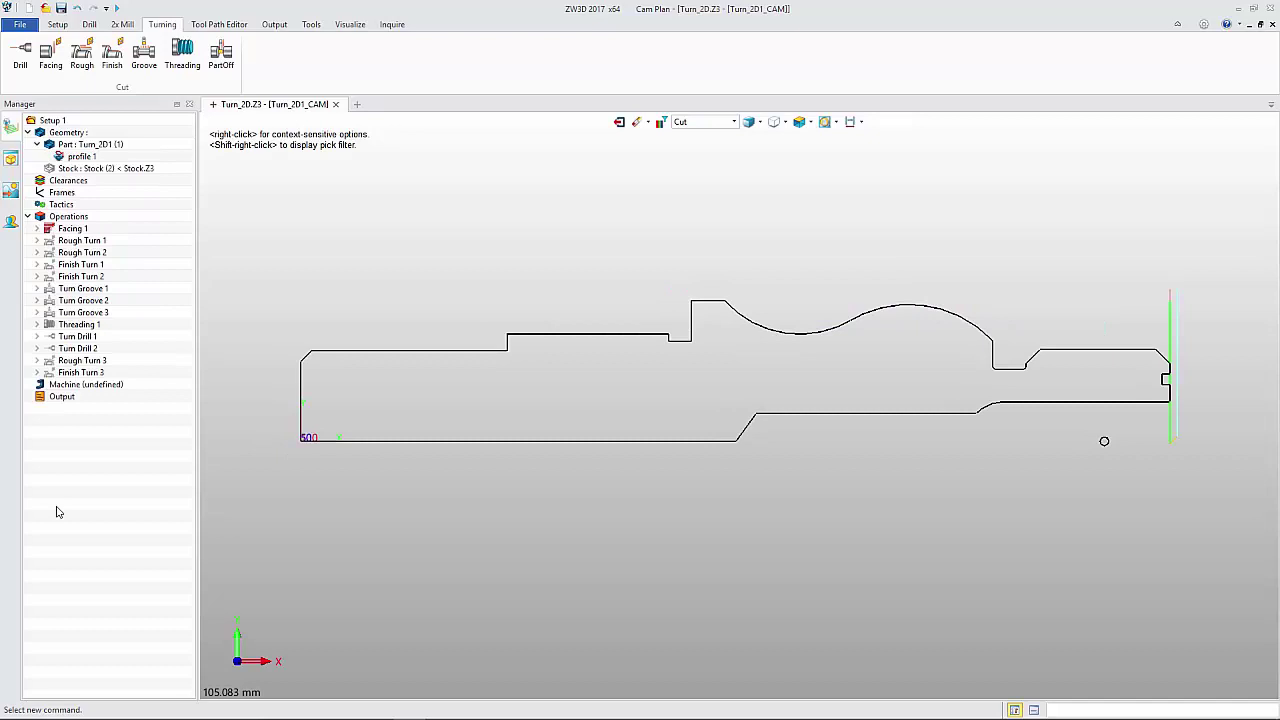
Step: Review the Rough Turn 1, Finish Turn 1, groove, threading and Turn Drill 2 toolpaths in sequence
key(Down)
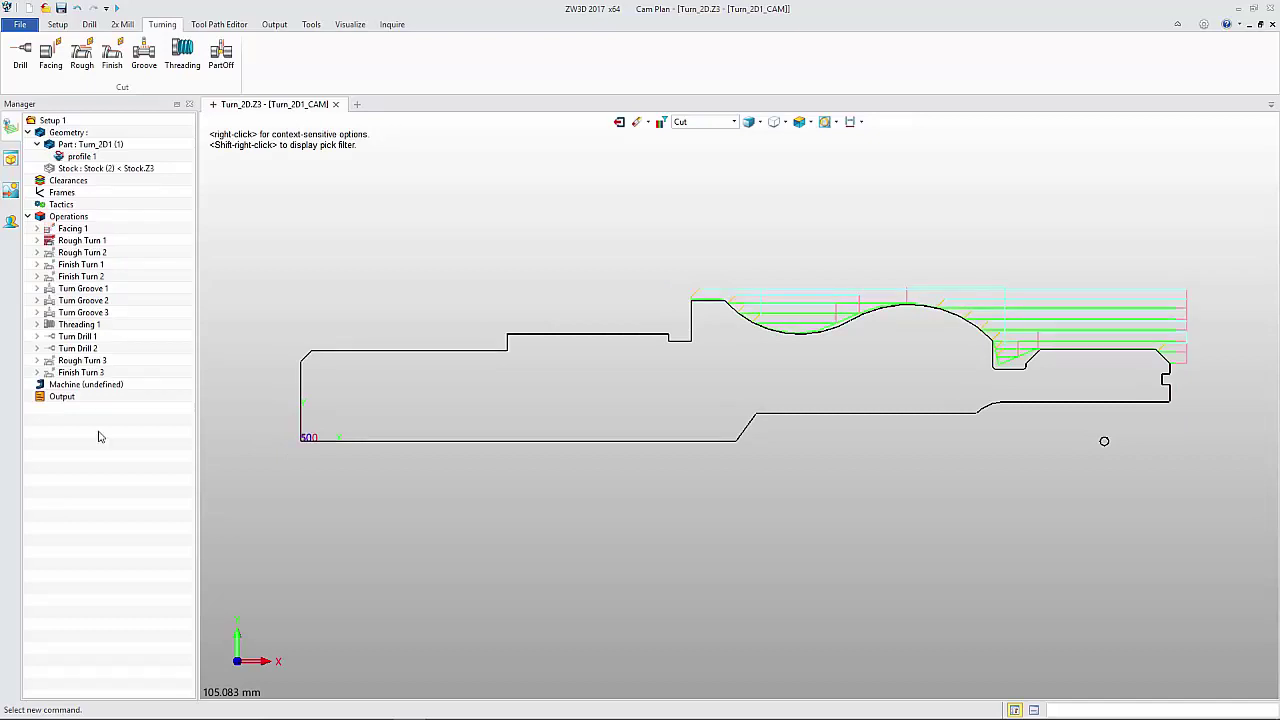
key(Down)
key(Down)
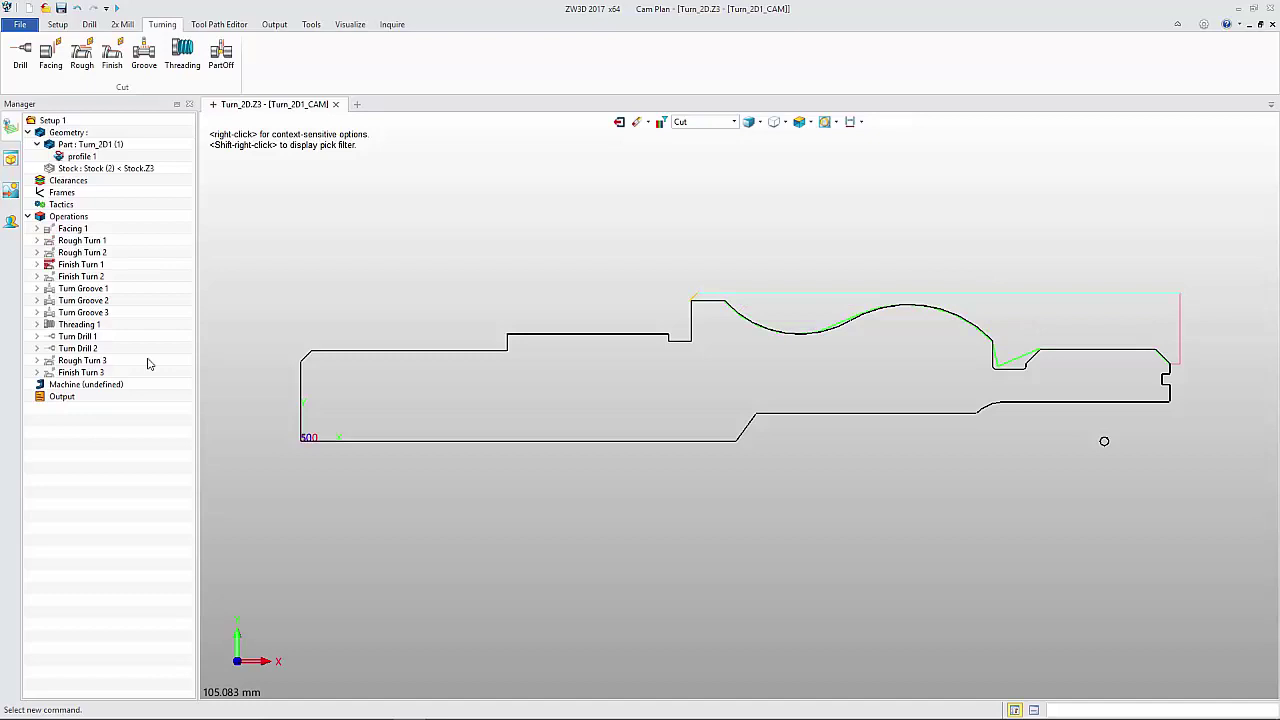
key(Down)
key(Down)
key(Down)
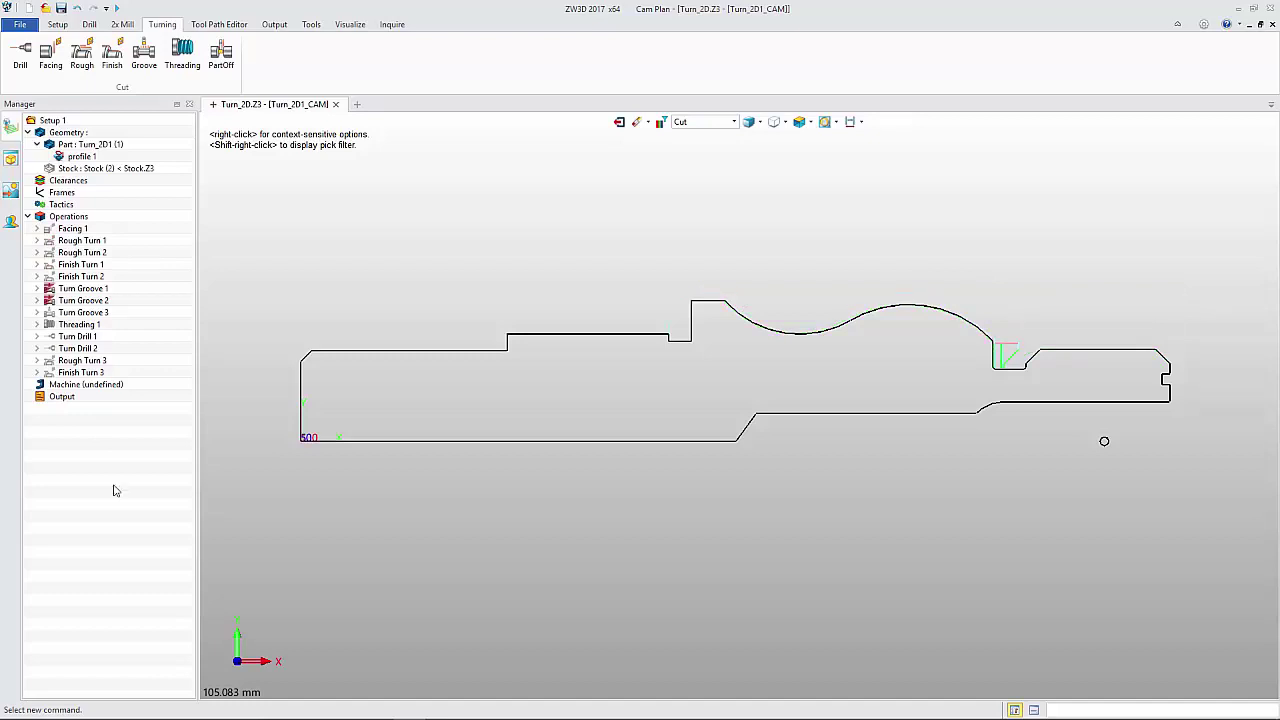
key(Down)
key(Down)
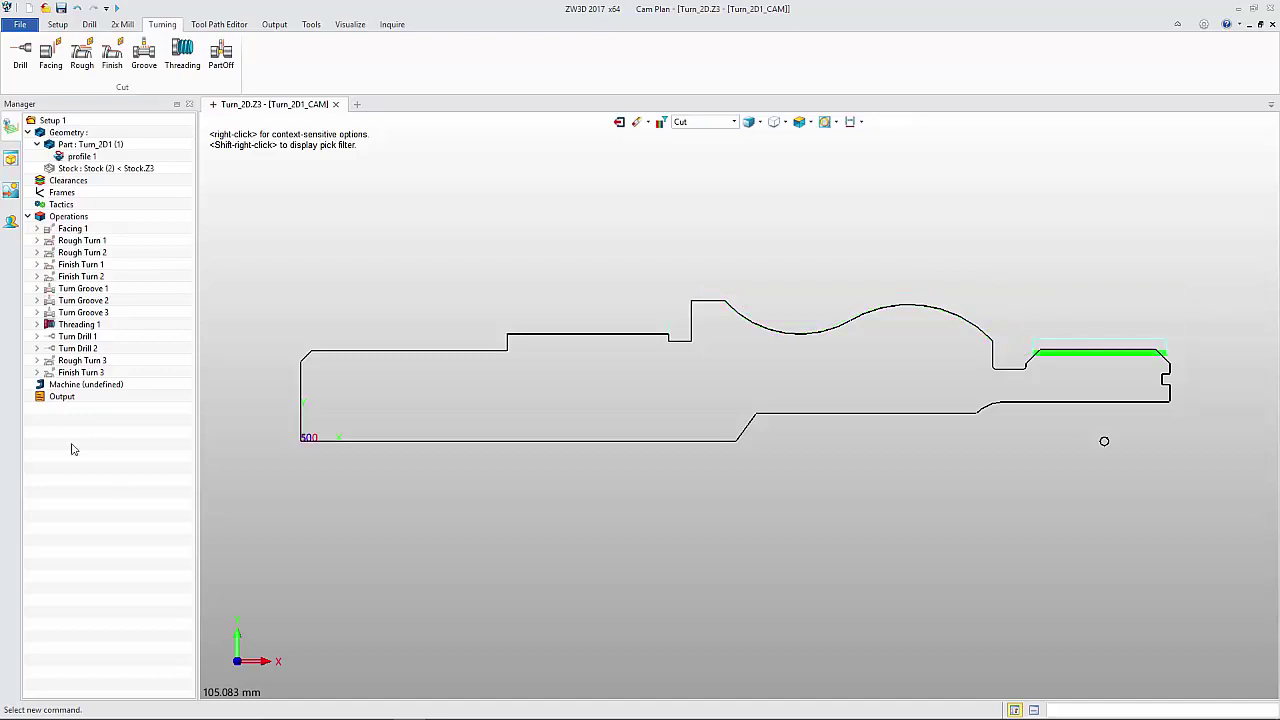
key(Down)
key(Down)
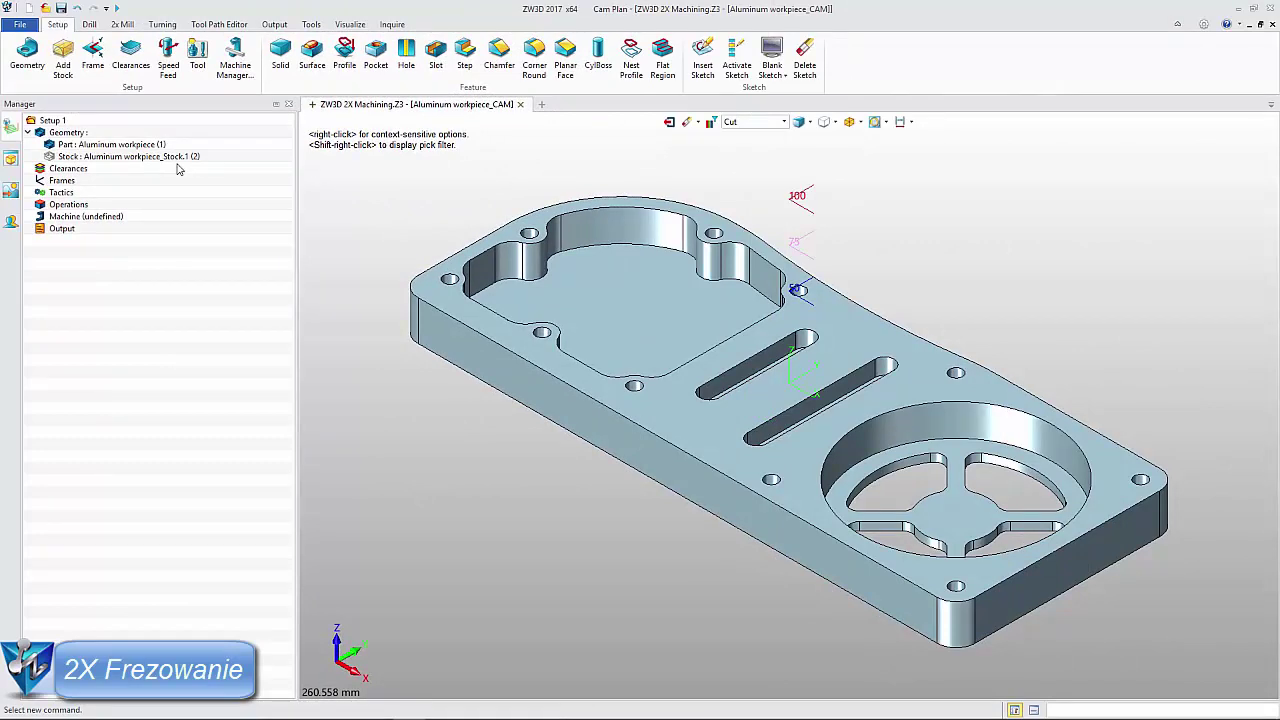
Step: Add a Top Facing 1 operation over the aluminium plate from the 2x Mill operations
click(122, 24)
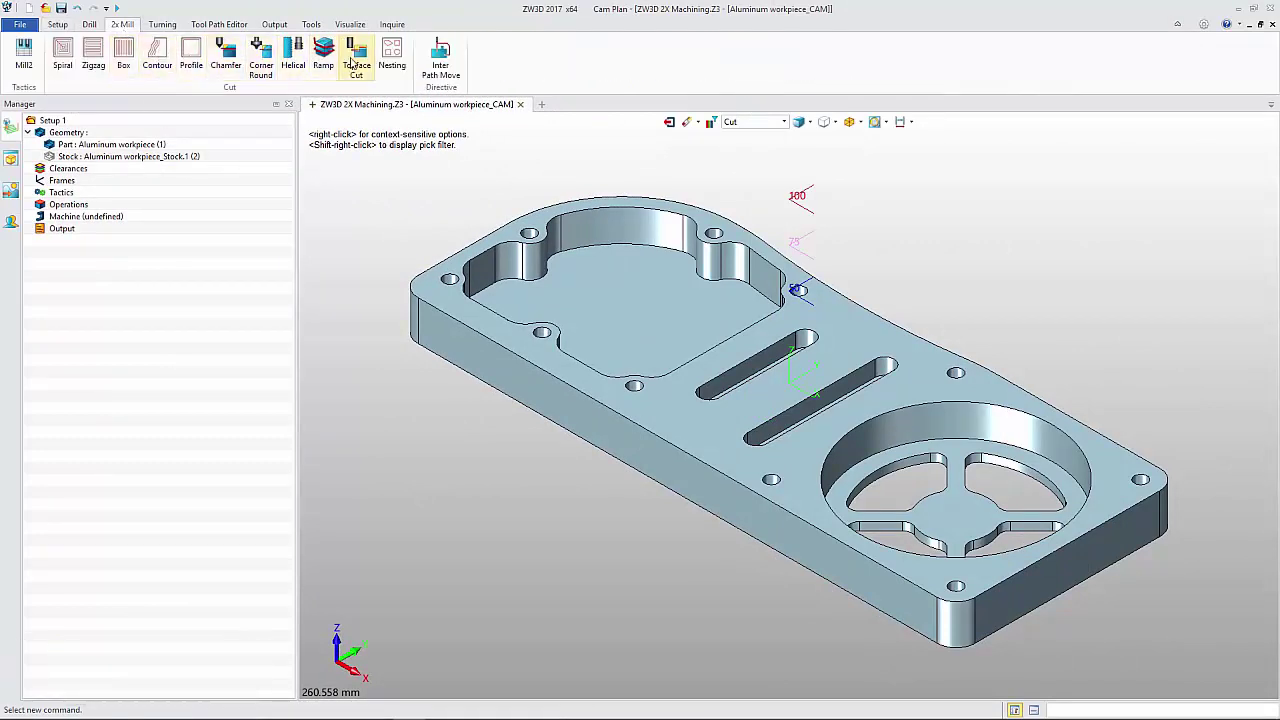
click(352, 63)
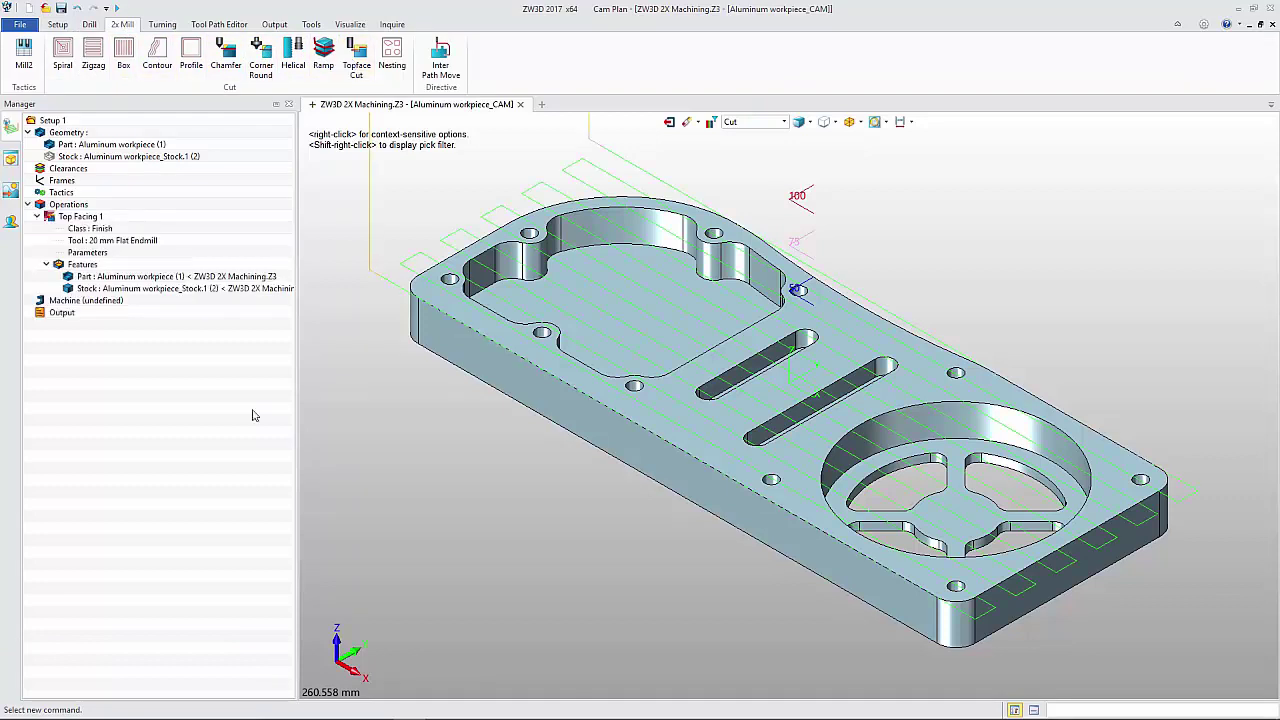
click(51, 218)
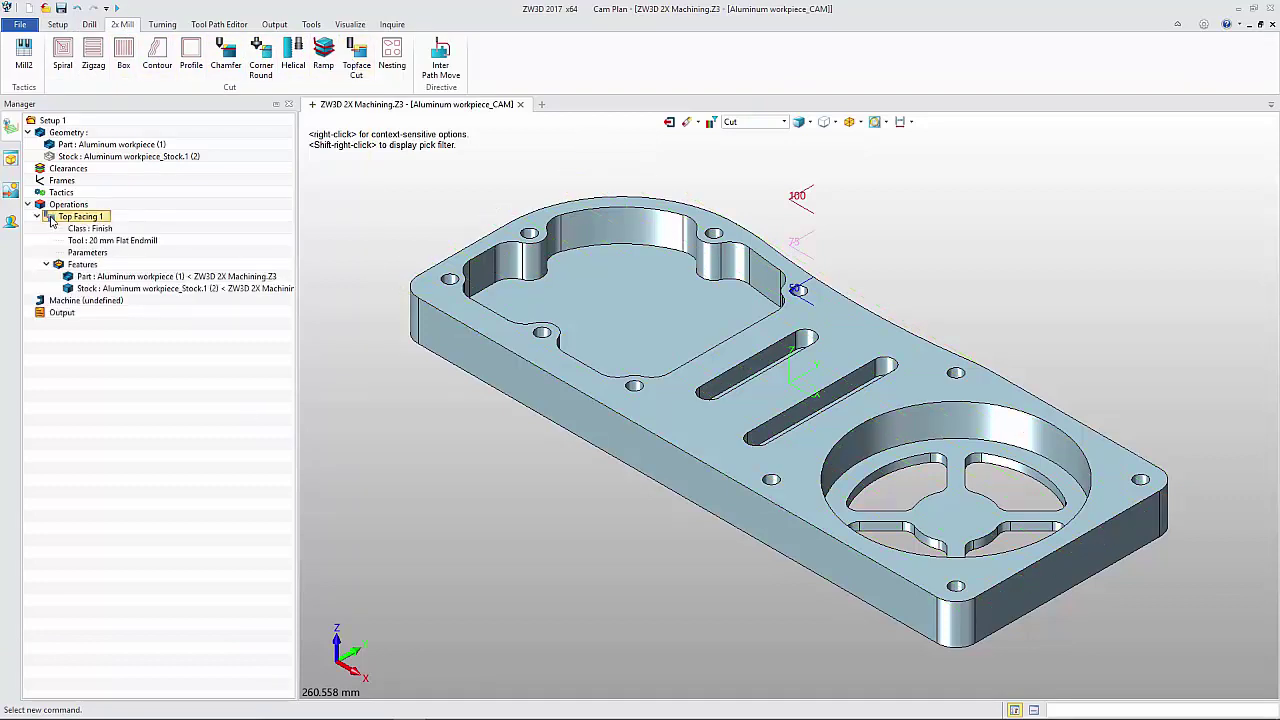
Step: Add a spiral cut on a profile feature of both pocket floors with a 10 mm bullnose endmill
click(62, 70)
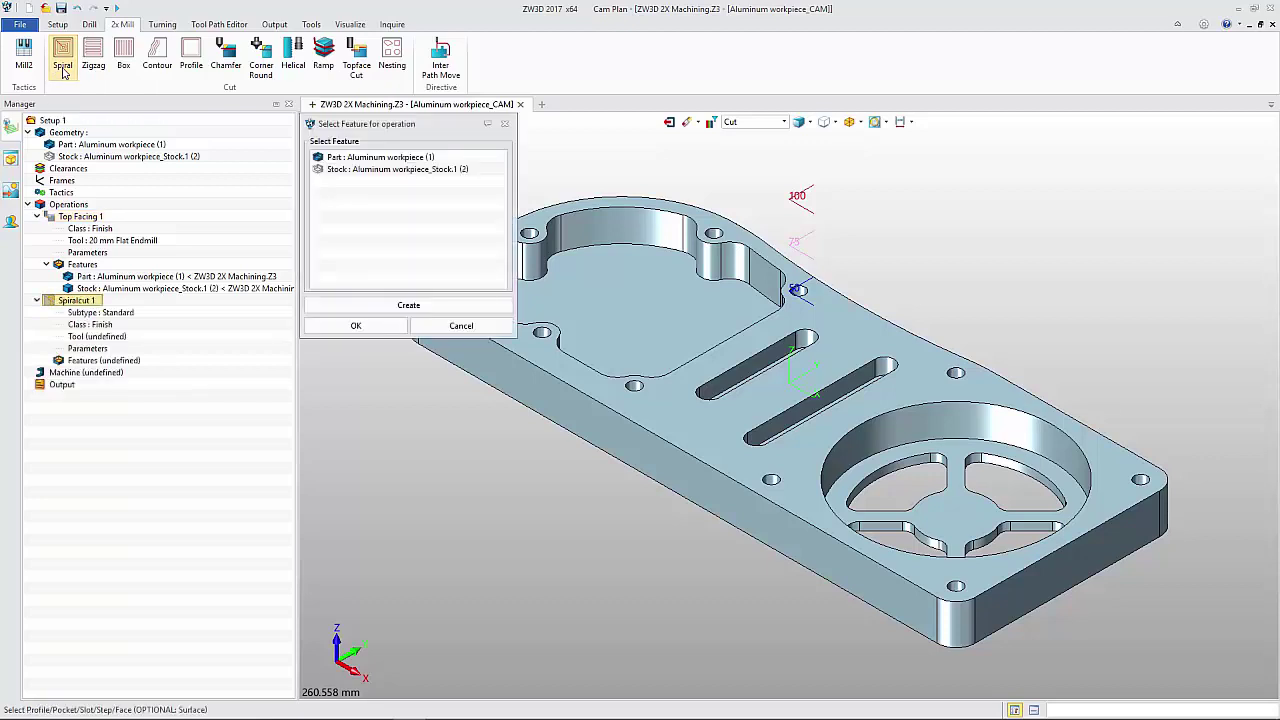
click(408, 305)
click(338, 169)
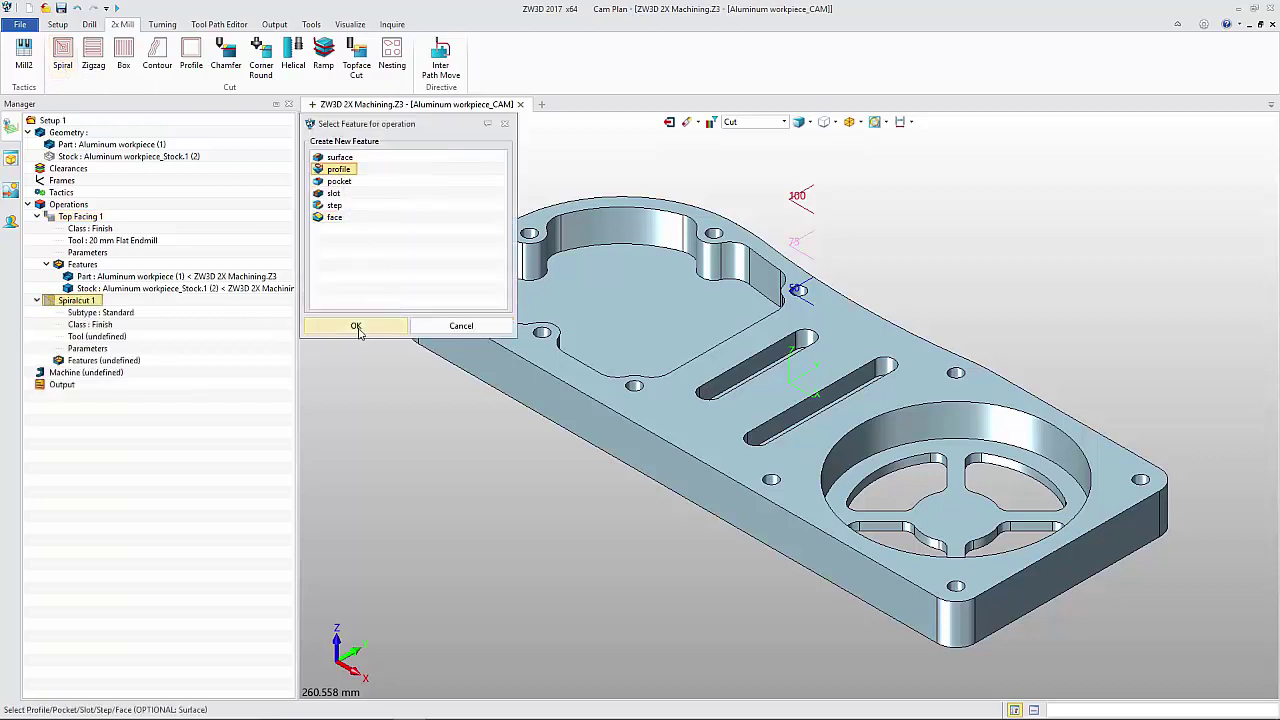
click(357, 328)
click(500, 292)
click(892, 480)
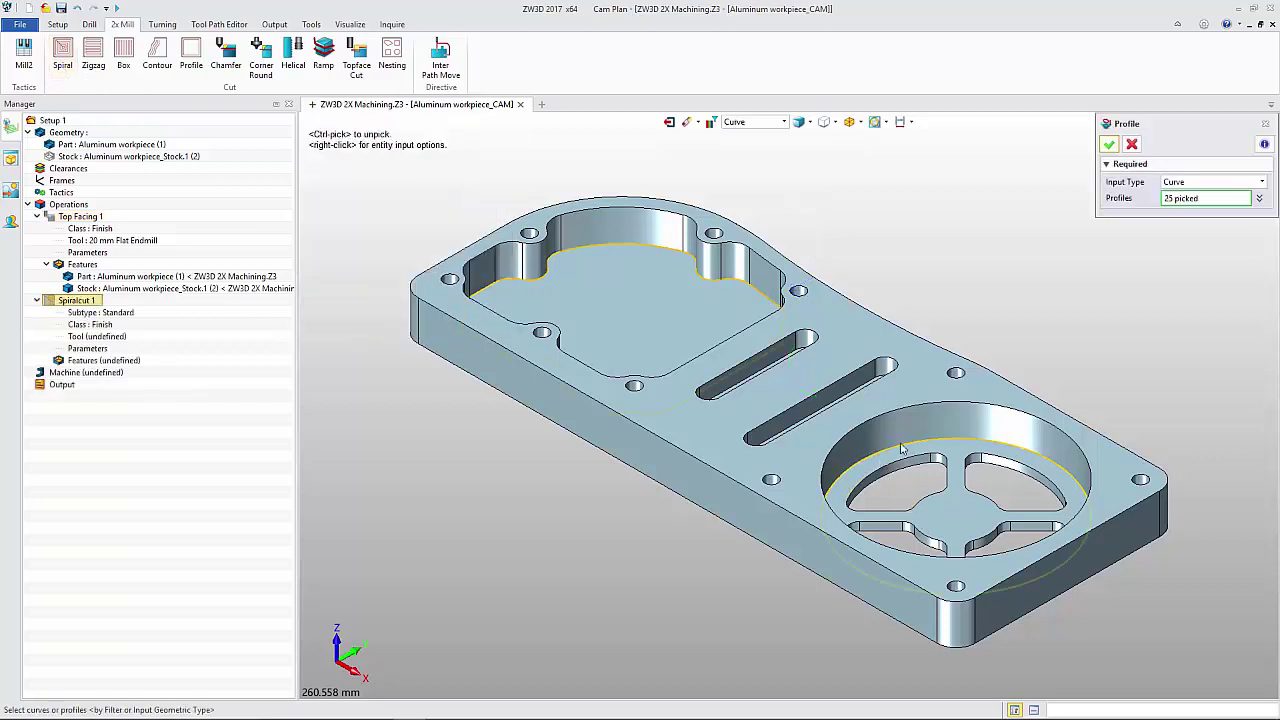
click(1109, 144)
click(98, 395)
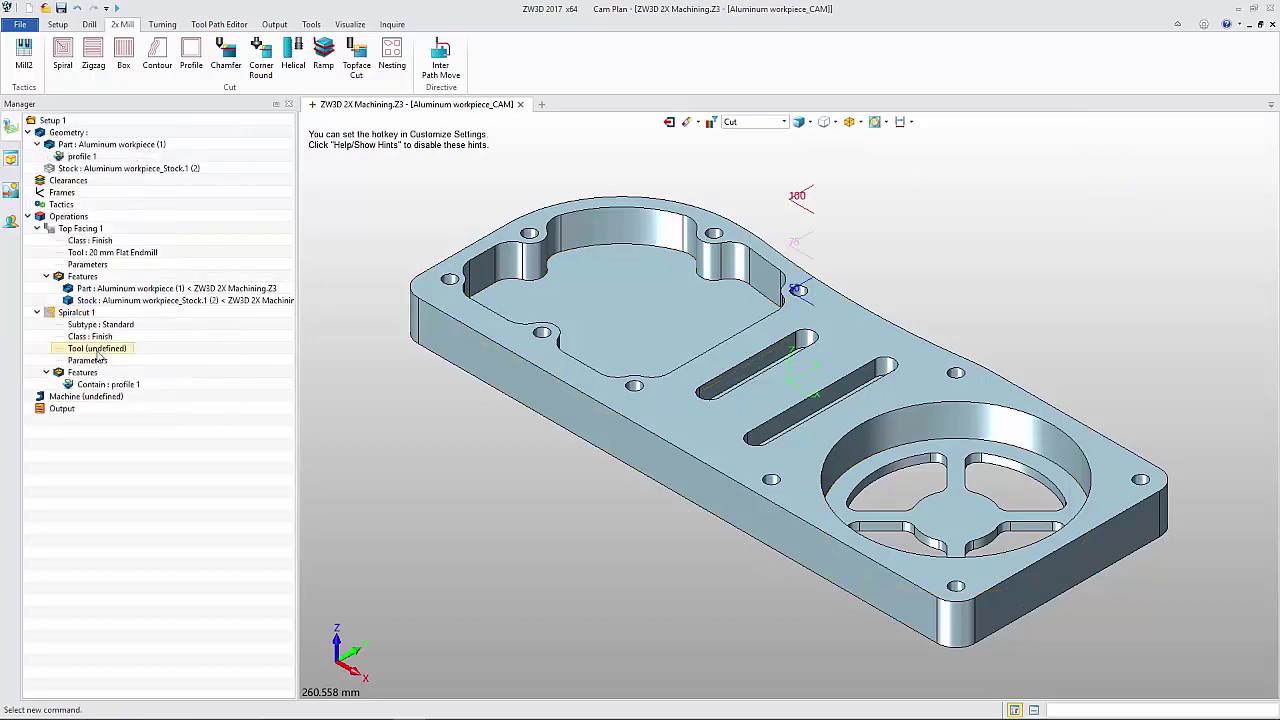
double_click(98, 350)
click(172, 546)
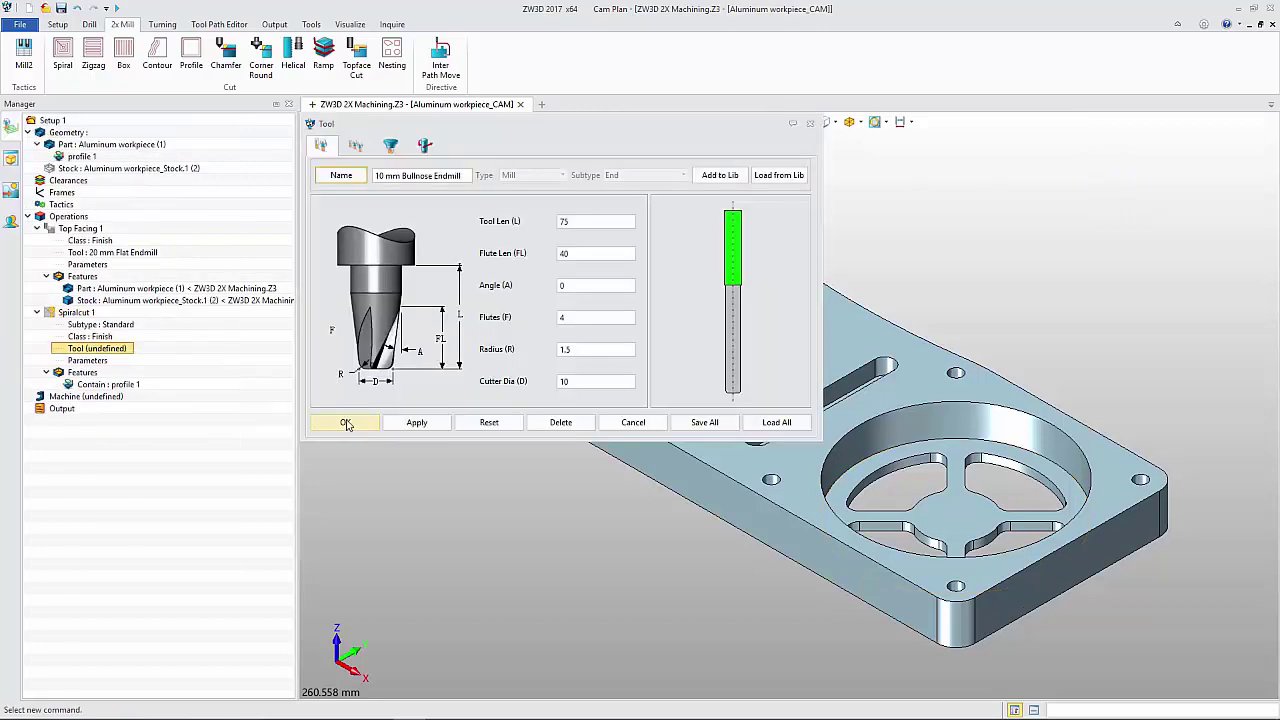
click(346, 424)
Step: Set Spiralcut 1 finish speed 5000 and finish feed 20, then calculate the toolpath
double_click(87, 360)
click(170, 189)
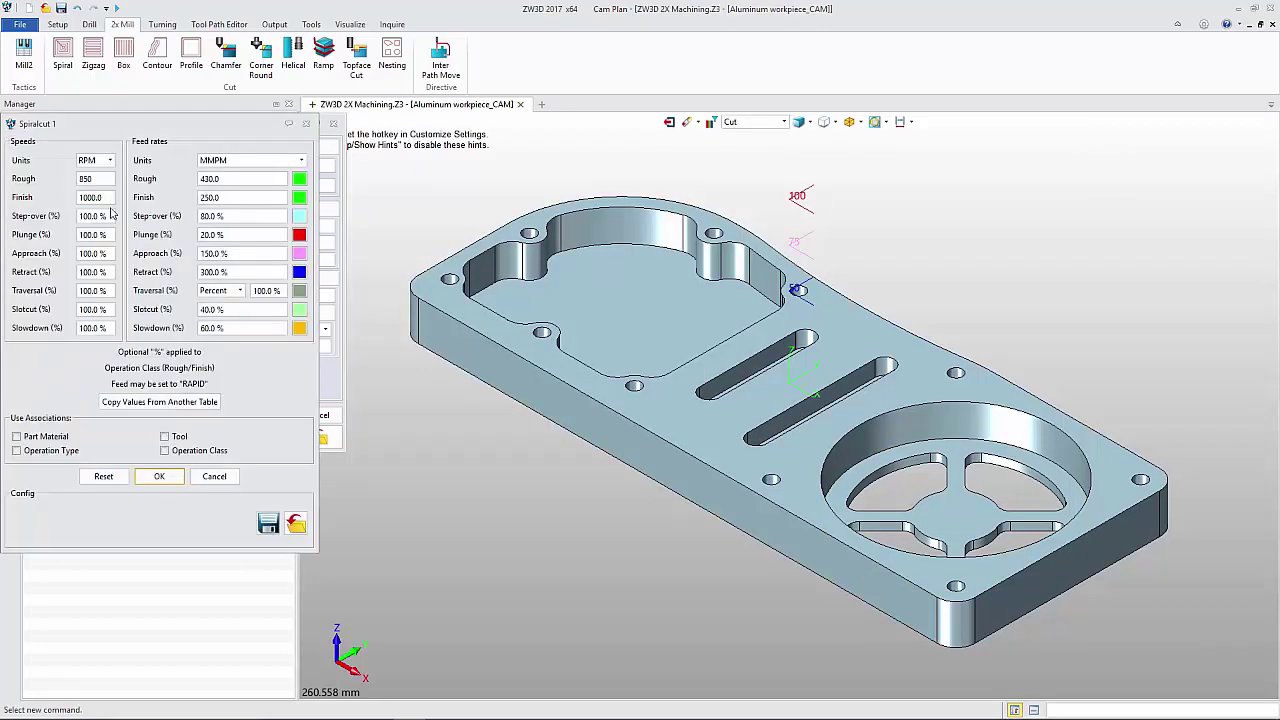
double_click(88, 197)
text(5000)
double_click(200, 197)
text(20)
click(159, 476)
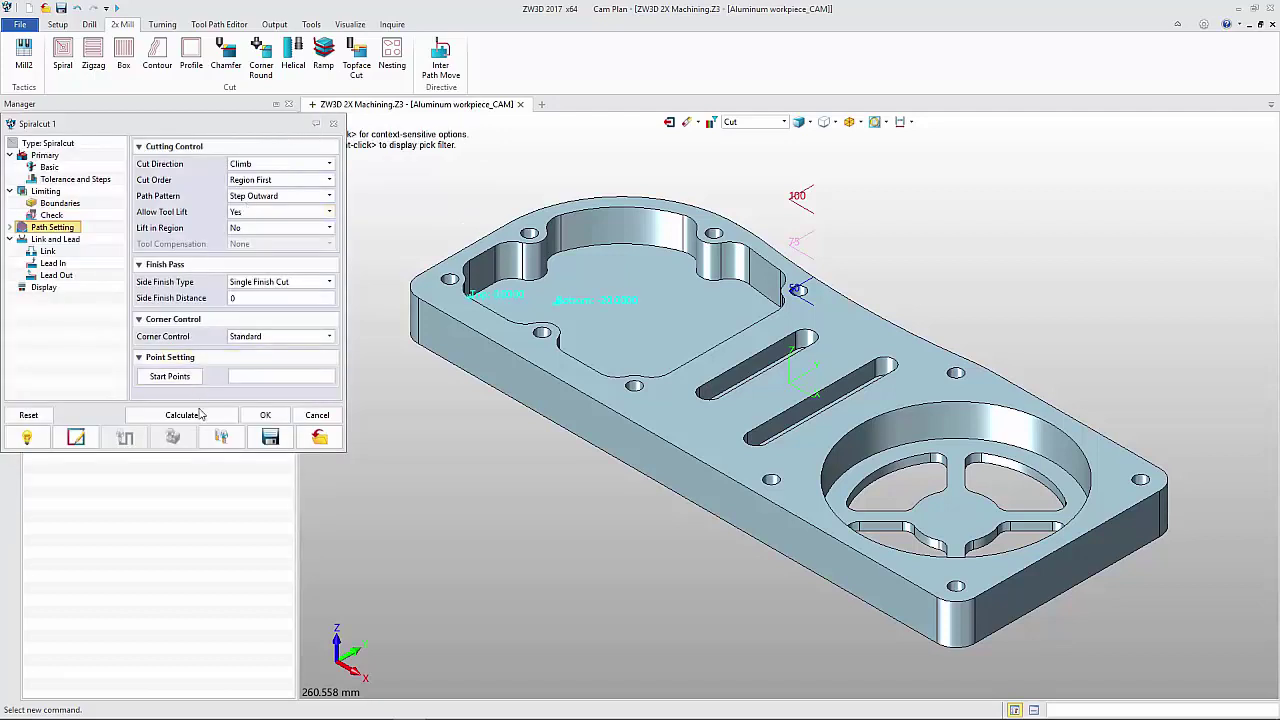
click(200, 414)
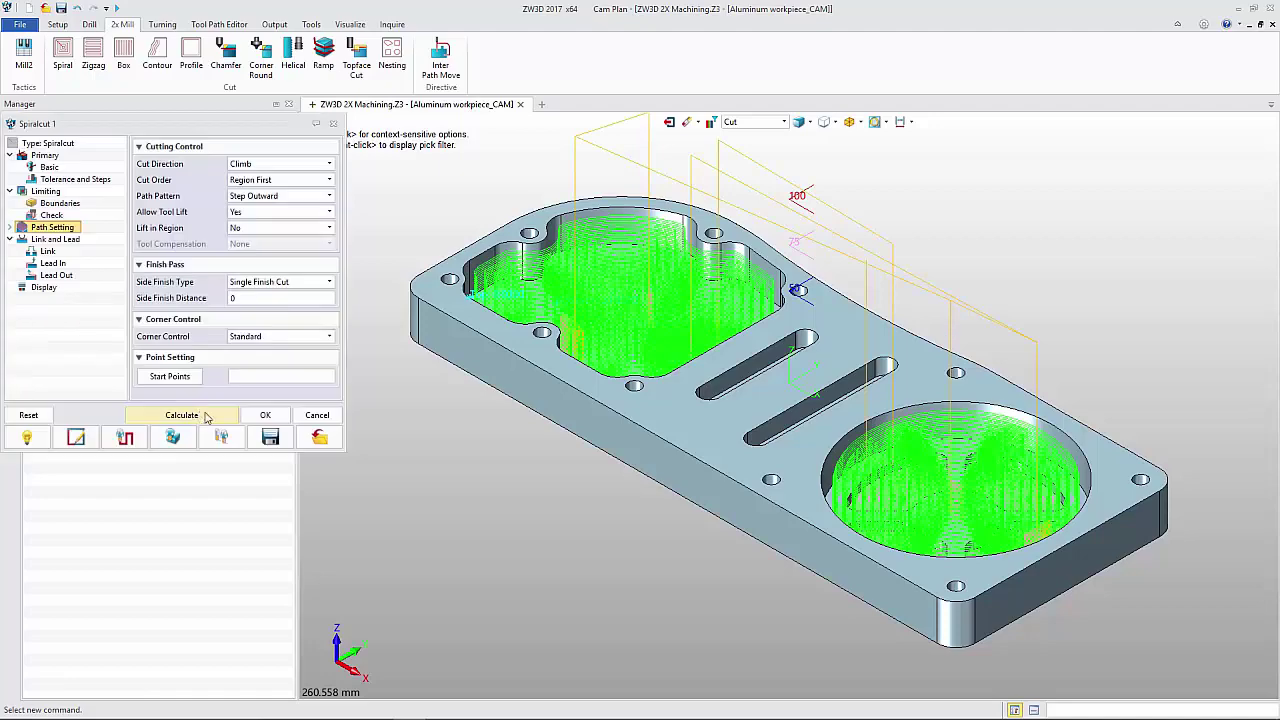
click(250, 415)
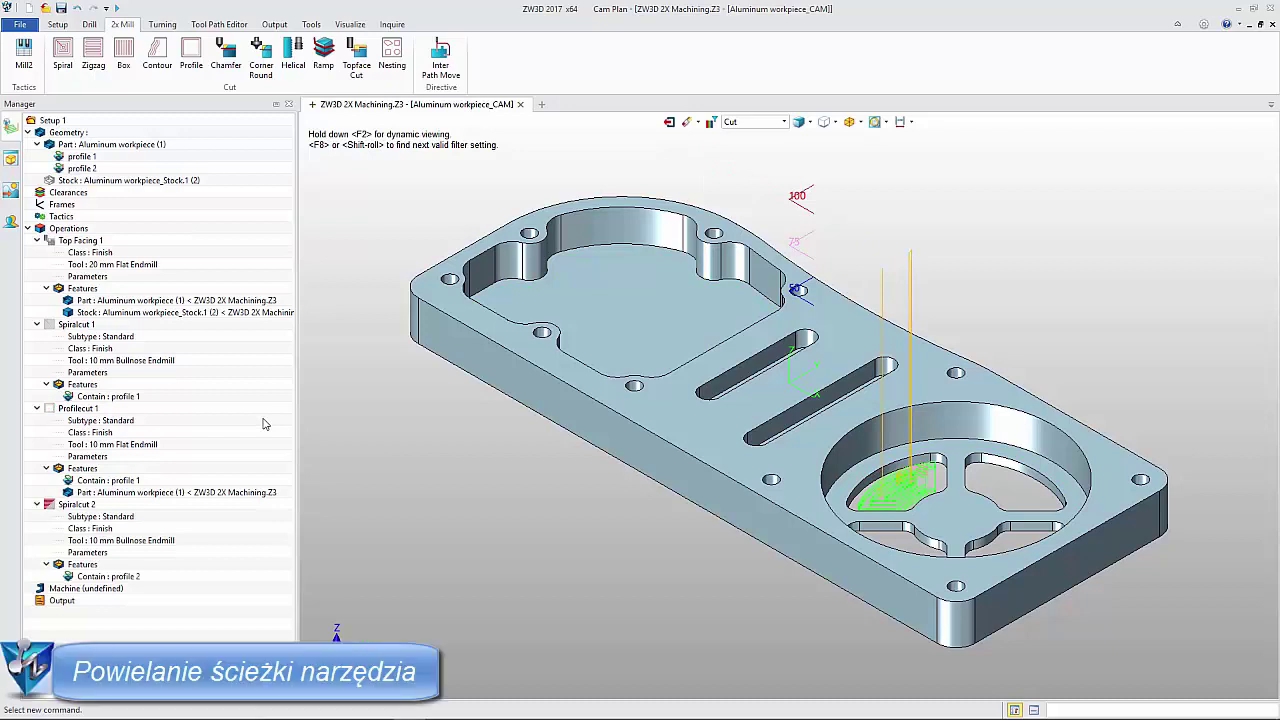
Step: Make rotated copies of the Spiralcut 2 toolpath, then switch to the Aluminum workpiece part
click(110, 508)
right_click(110, 508)
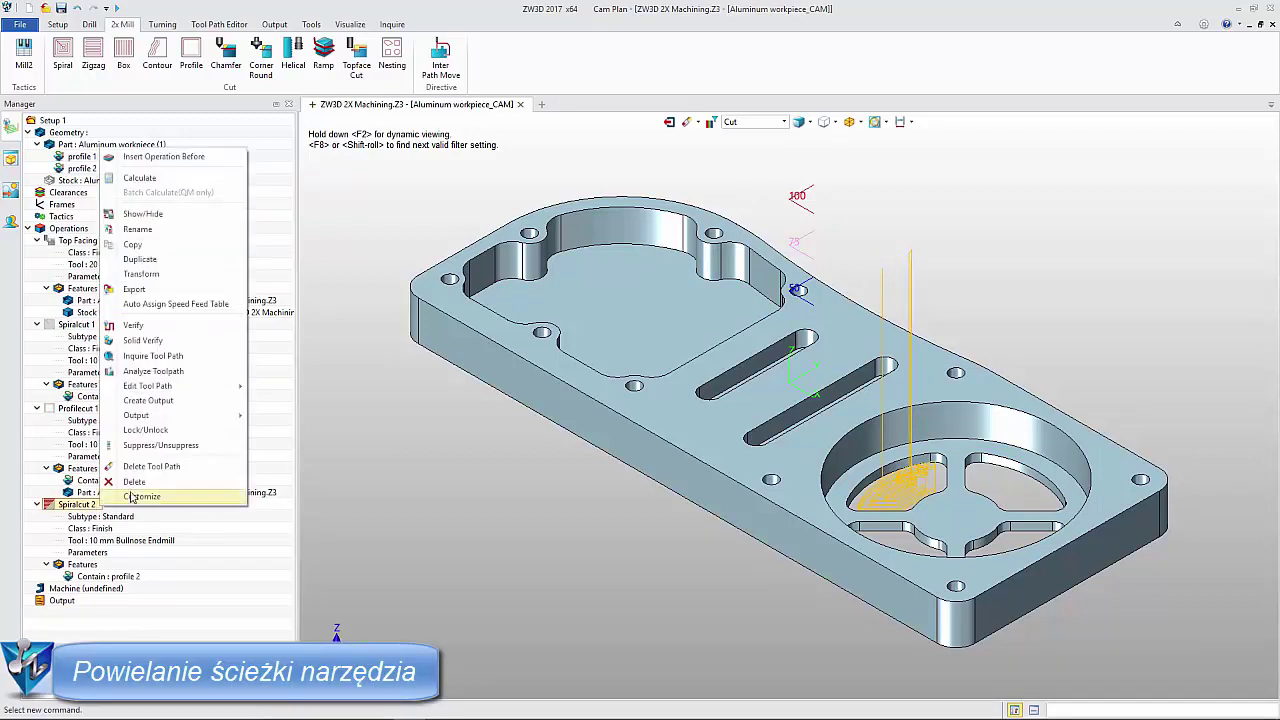
mouse_move(147, 386)
click(372, 410)
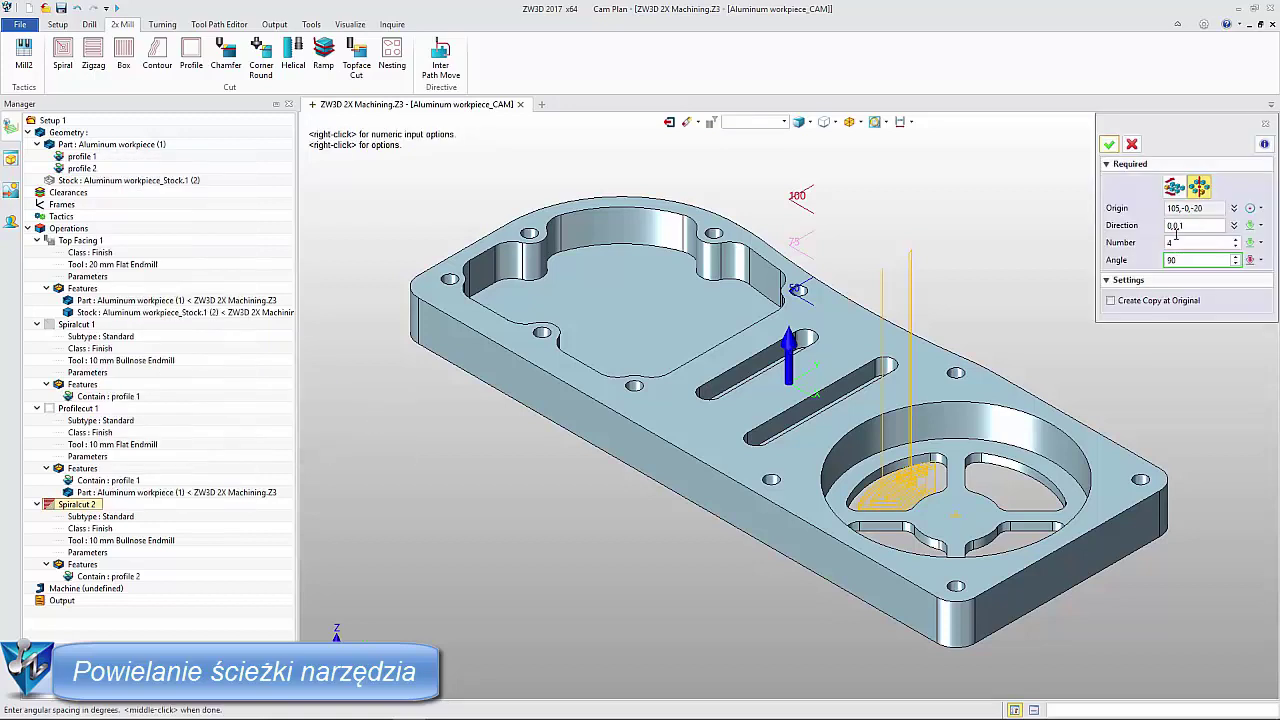
click(1110, 145)
click(1112, 145)
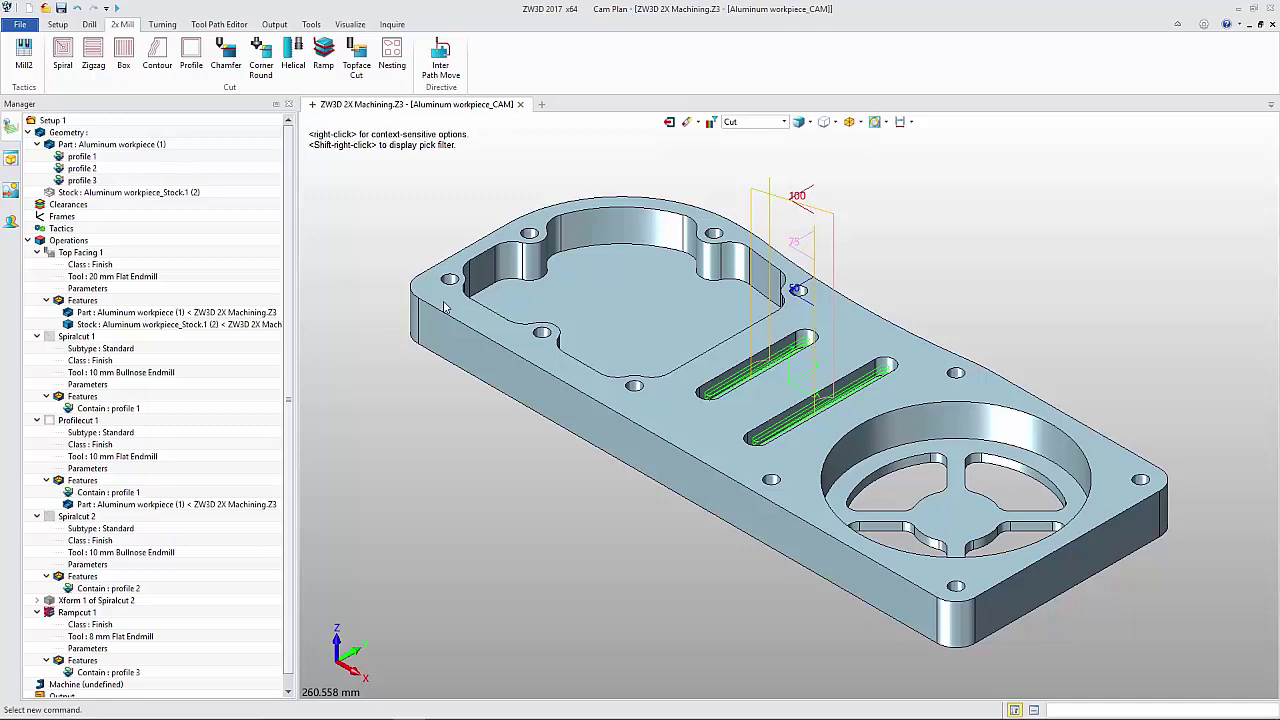
click(669, 121)
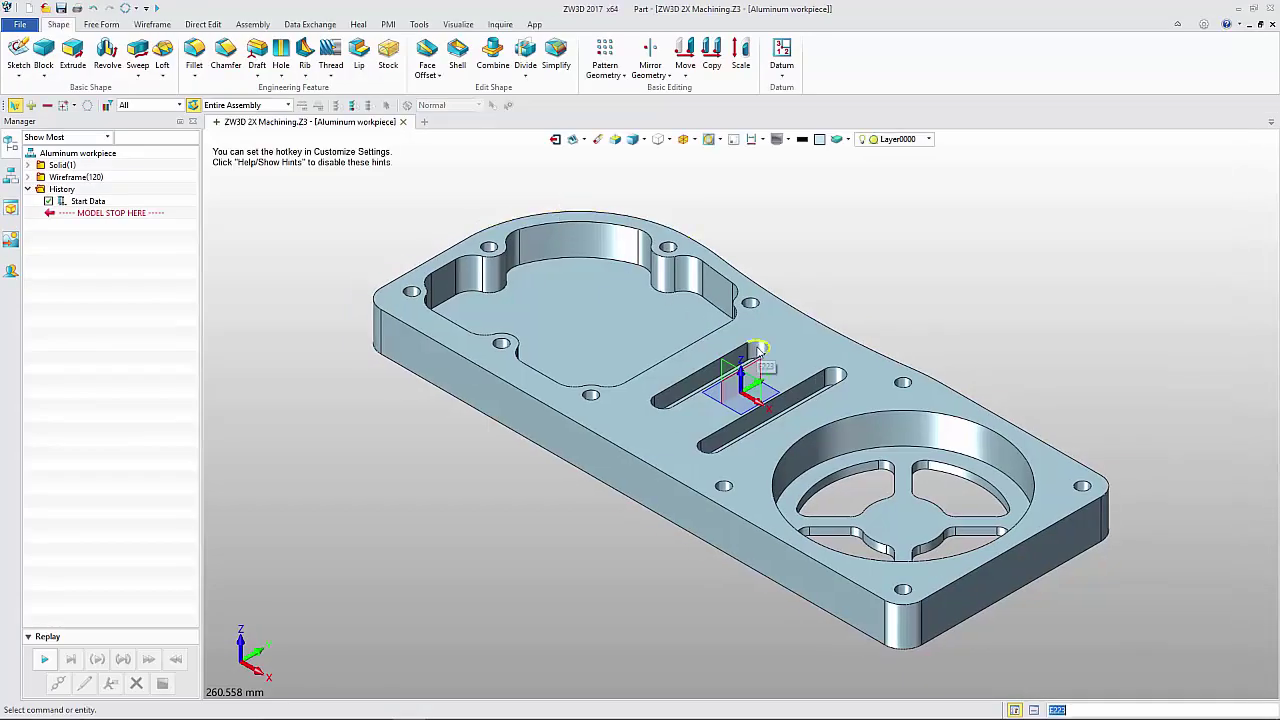
Step: Move the two slot faces by 16 and 12 with DE Move
right_click(755, 354)
click(845, 403)
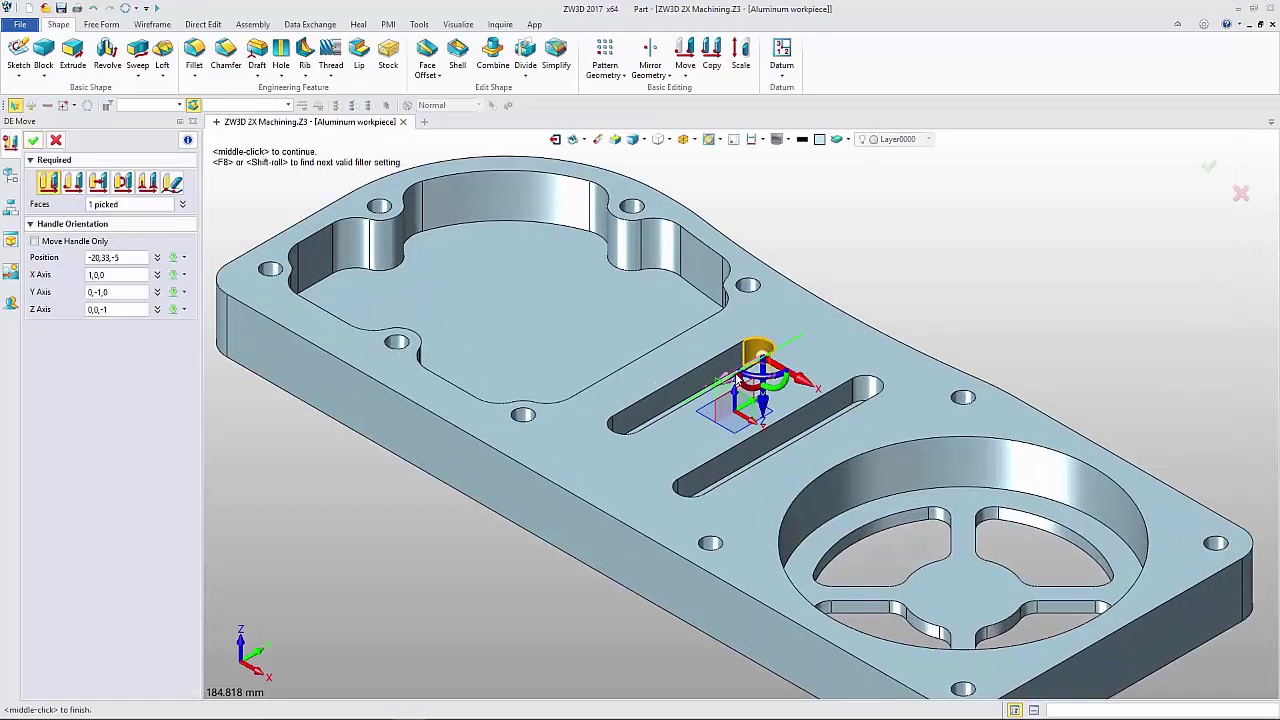
drag(745, 378, 697, 393)
middle_click(697, 393)
right_click(848, 368)
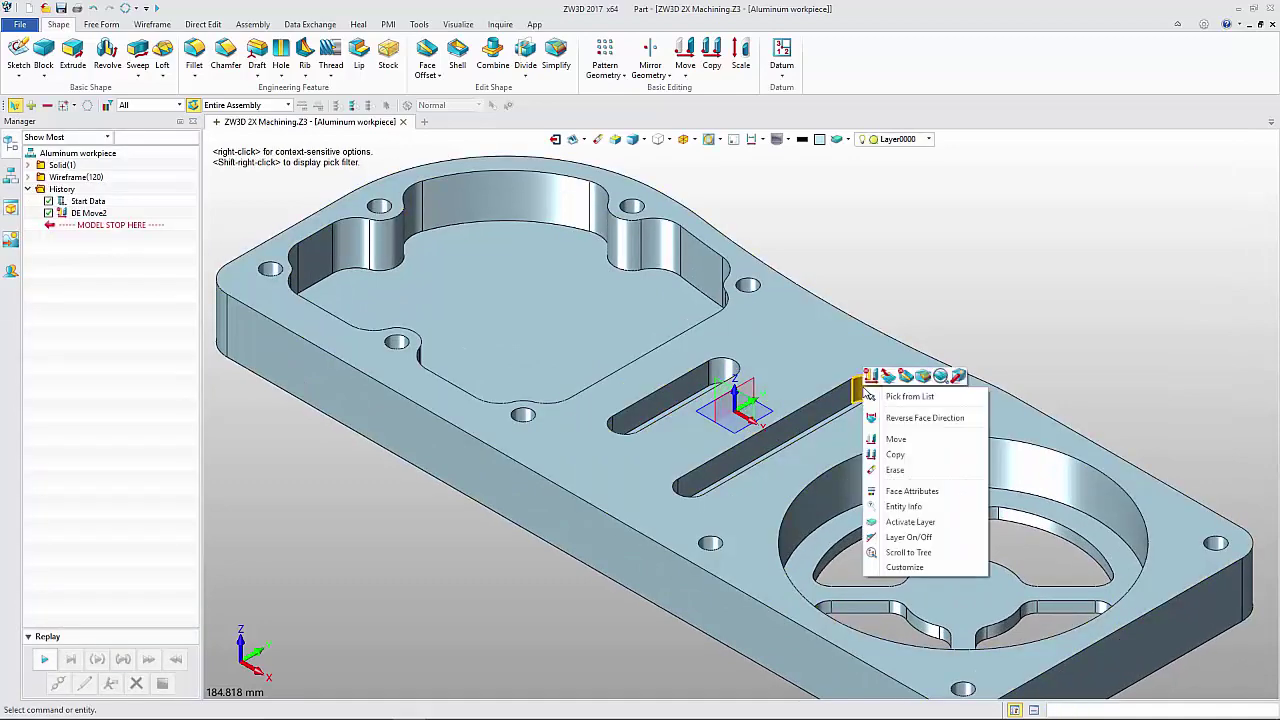
click(875, 423)
drag(871, 414, 826, 416)
middle_click(826, 416)
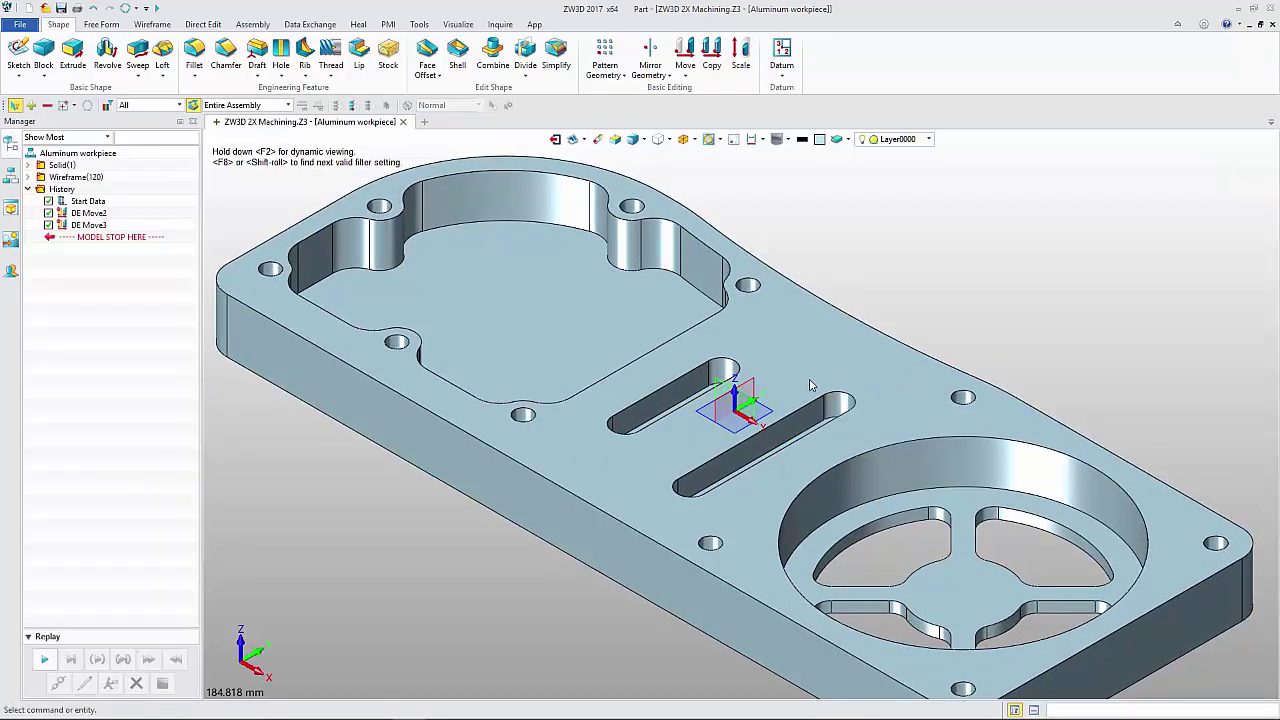
Step: Return to the CAM plan and update the operations to the edited part
click(555, 139)
click(41, 146)
right_click(48, 143)
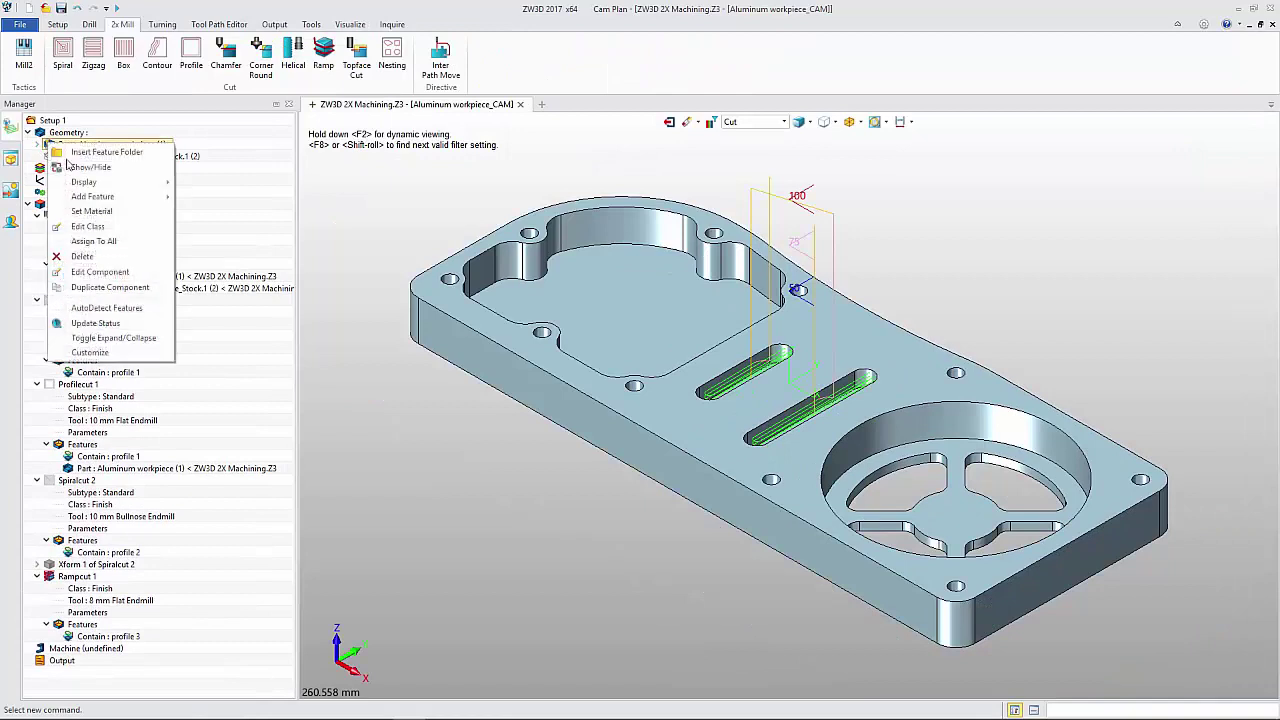
click(90, 323)
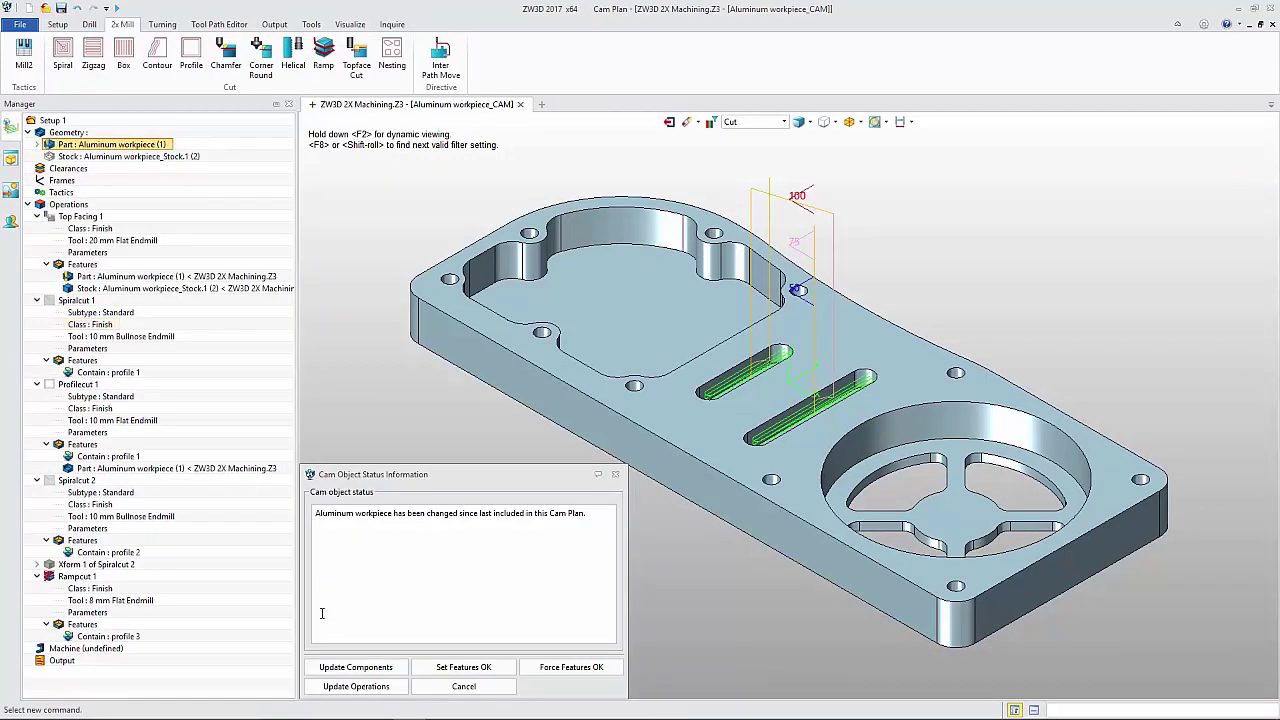
click(356, 686)
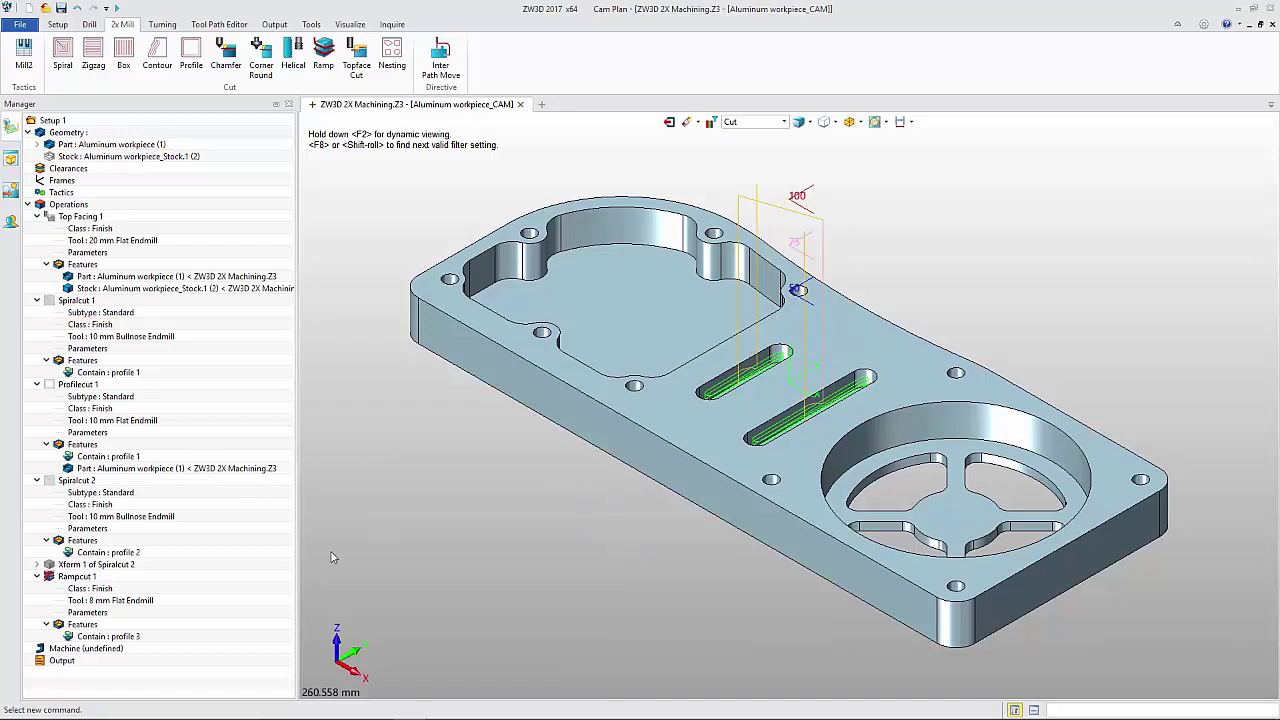
Step: Add Drill 1 on a new hole feature with the 8 mm D8 drill and calculate it
click(89, 24)
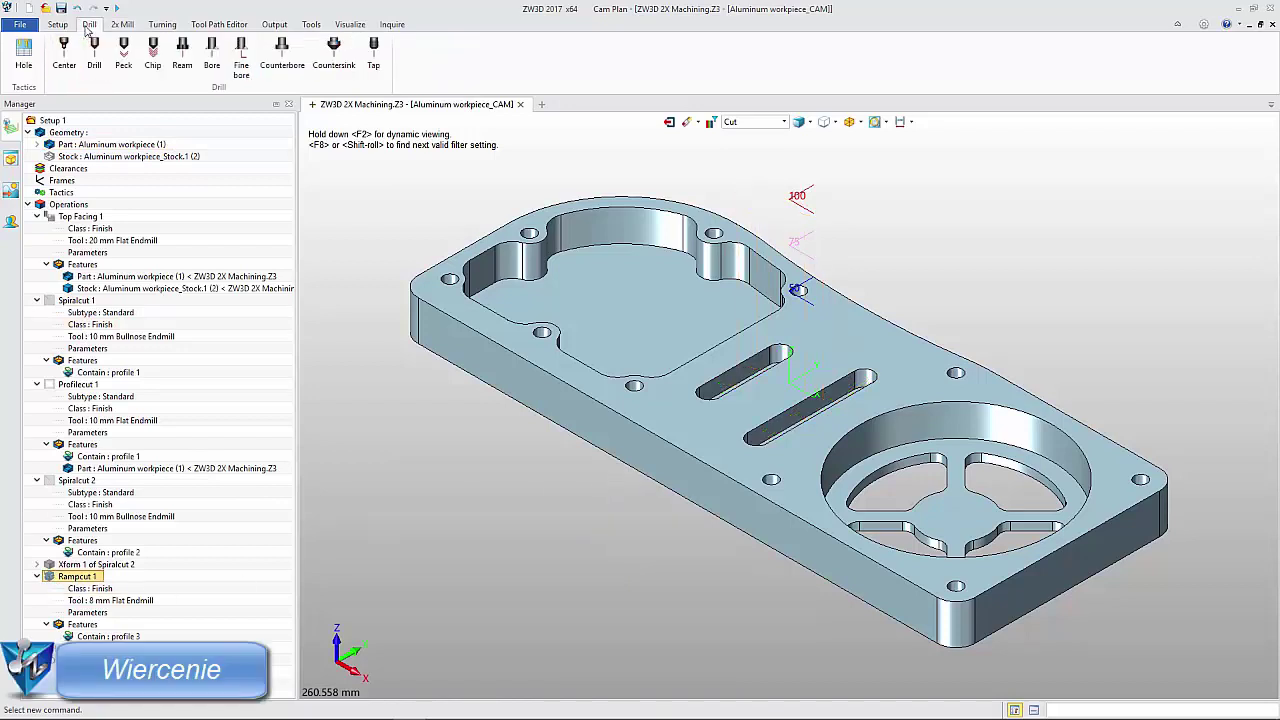
click(93, 52)
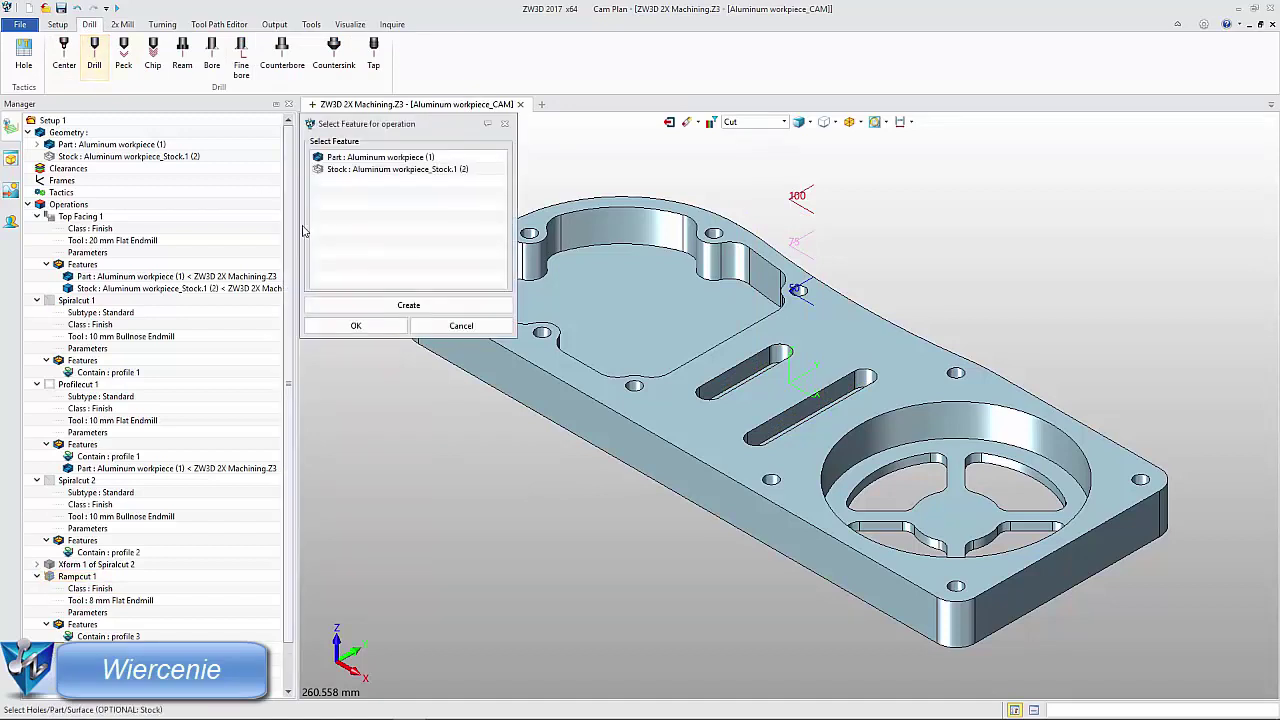
click(408, 305)
click(355, 325)
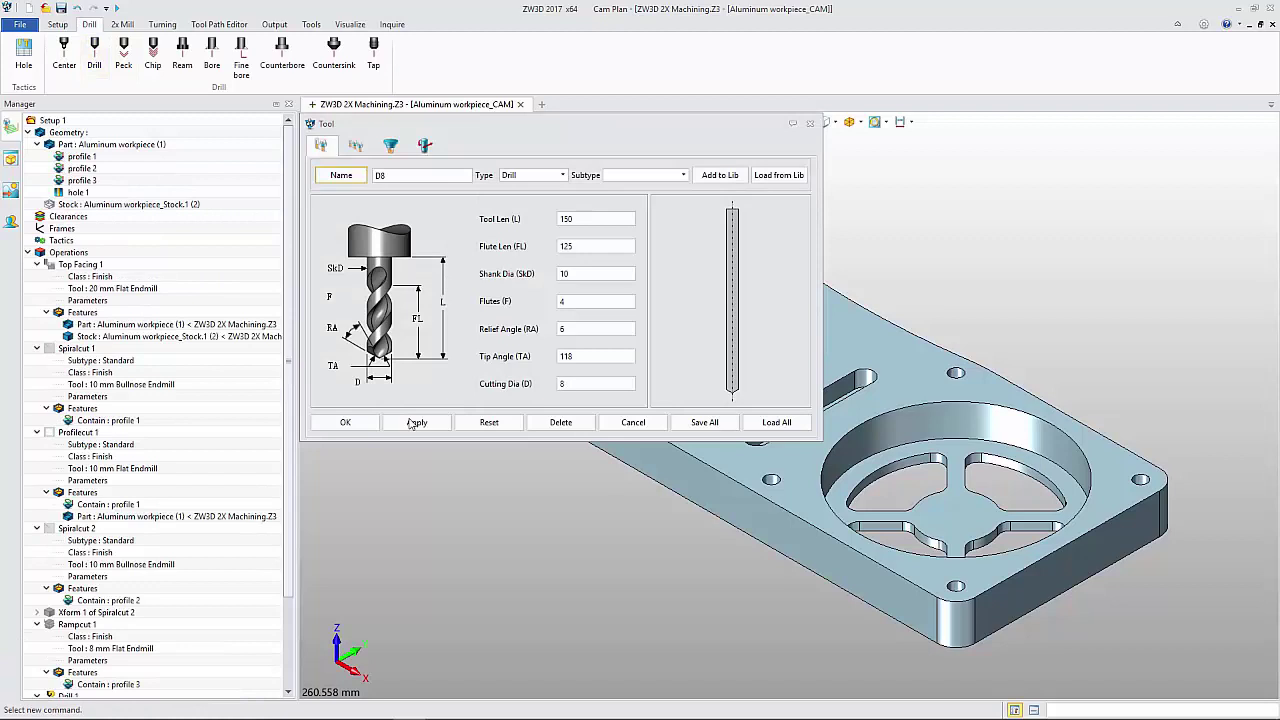
click(363, 424)
click(640, 397)
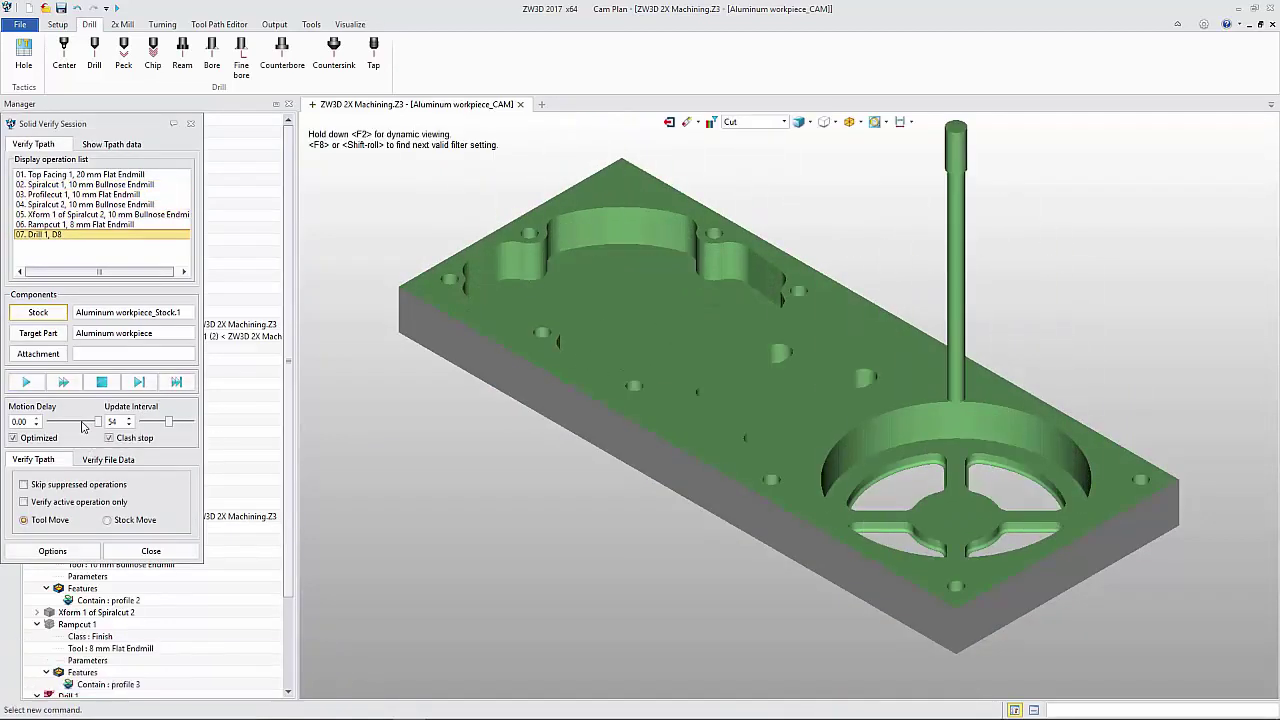
Step: Run a visual stock-versus-part deviation analysis, then close Solid Verify
click(60, 550)
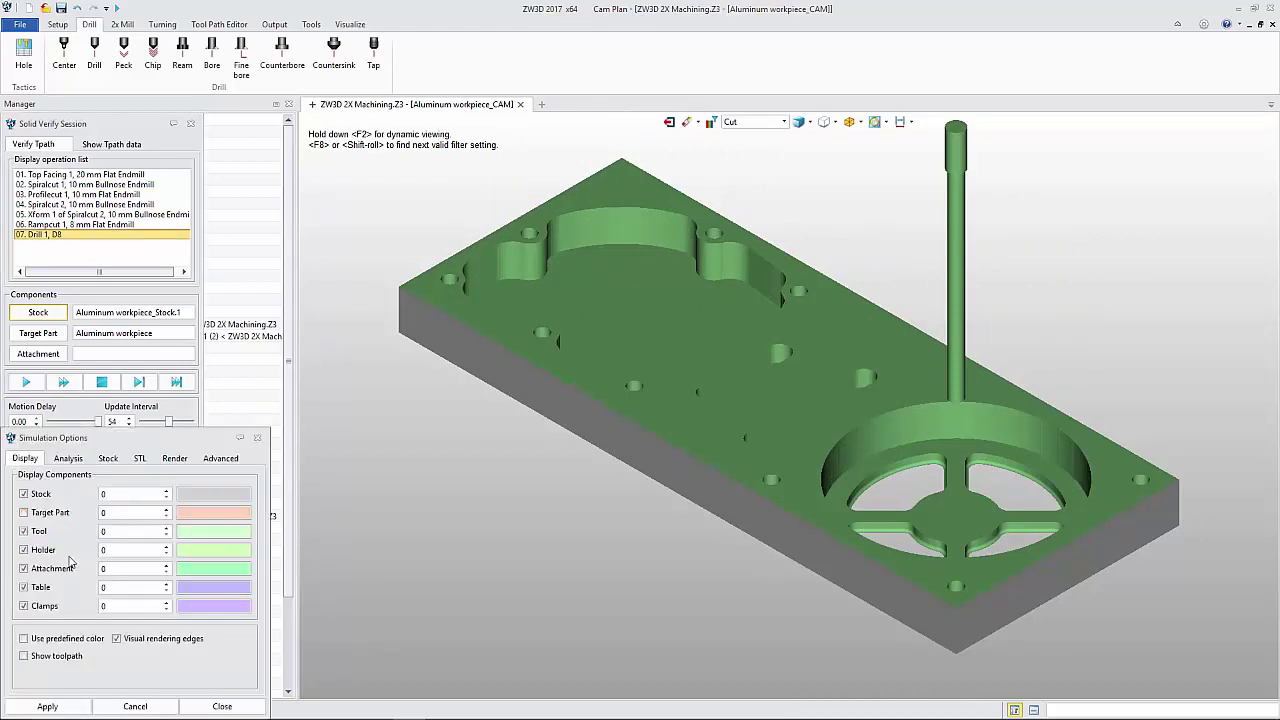
click(70, 459)
click(76, 631)
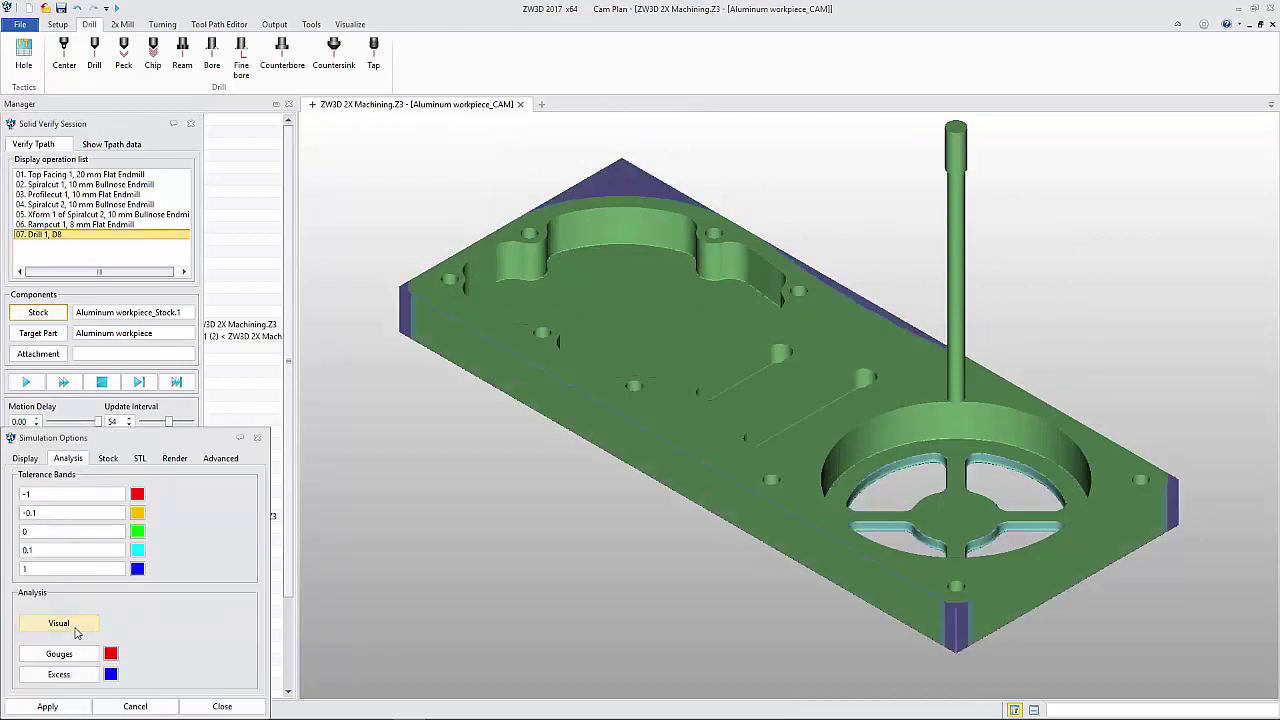
click(220, 706)
click(174, 554)
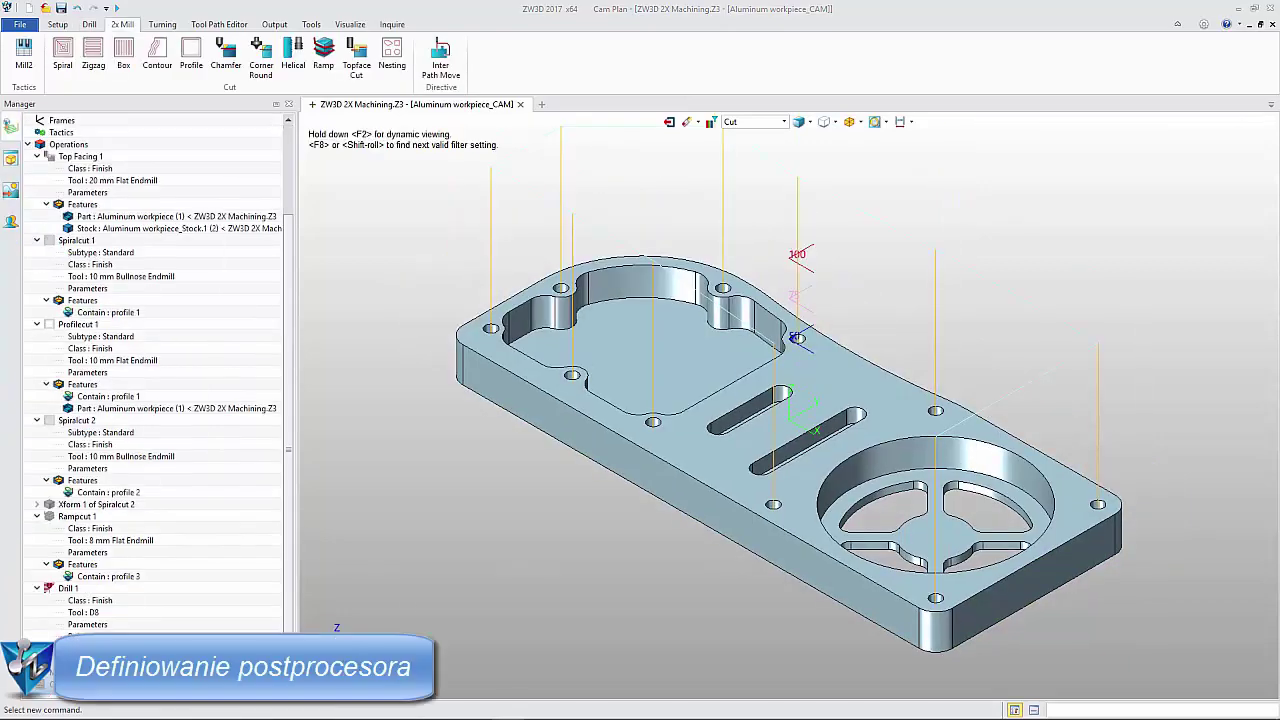
Step: Define Machine 1 with the FanucBasic post configuration and its machine definition file
click(366, 267)
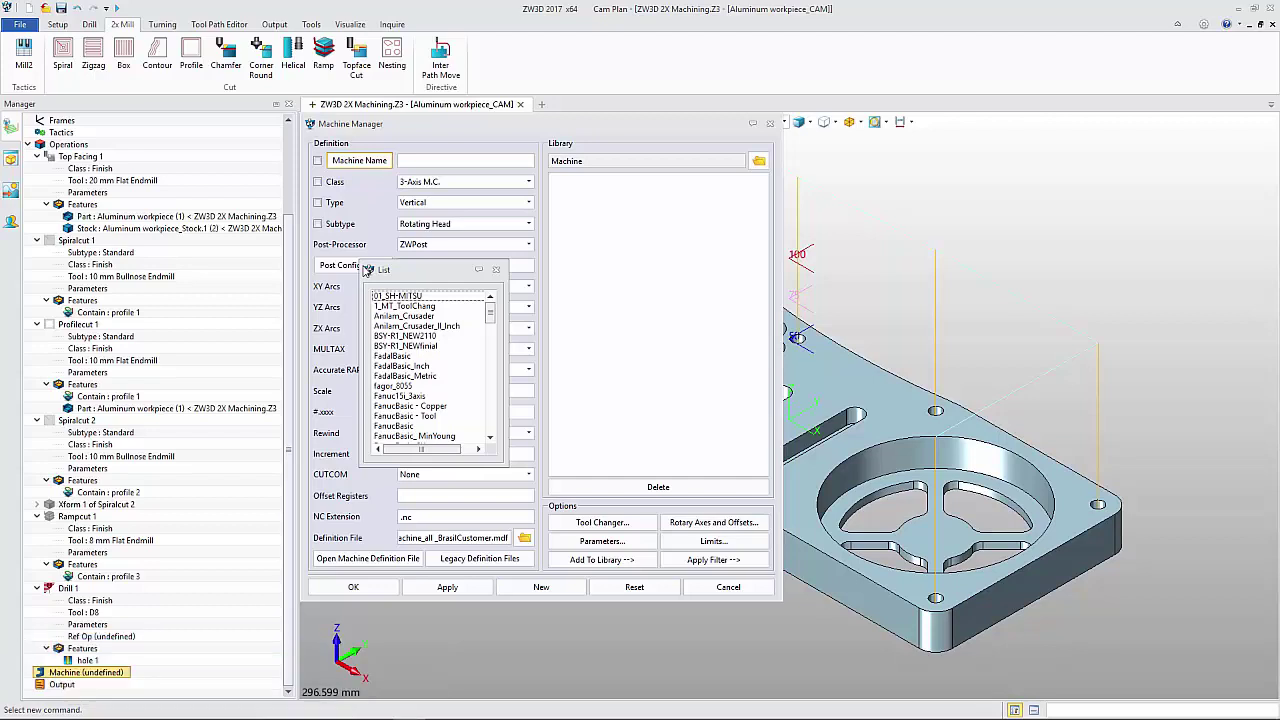
scroll(420, 385, down, 1)
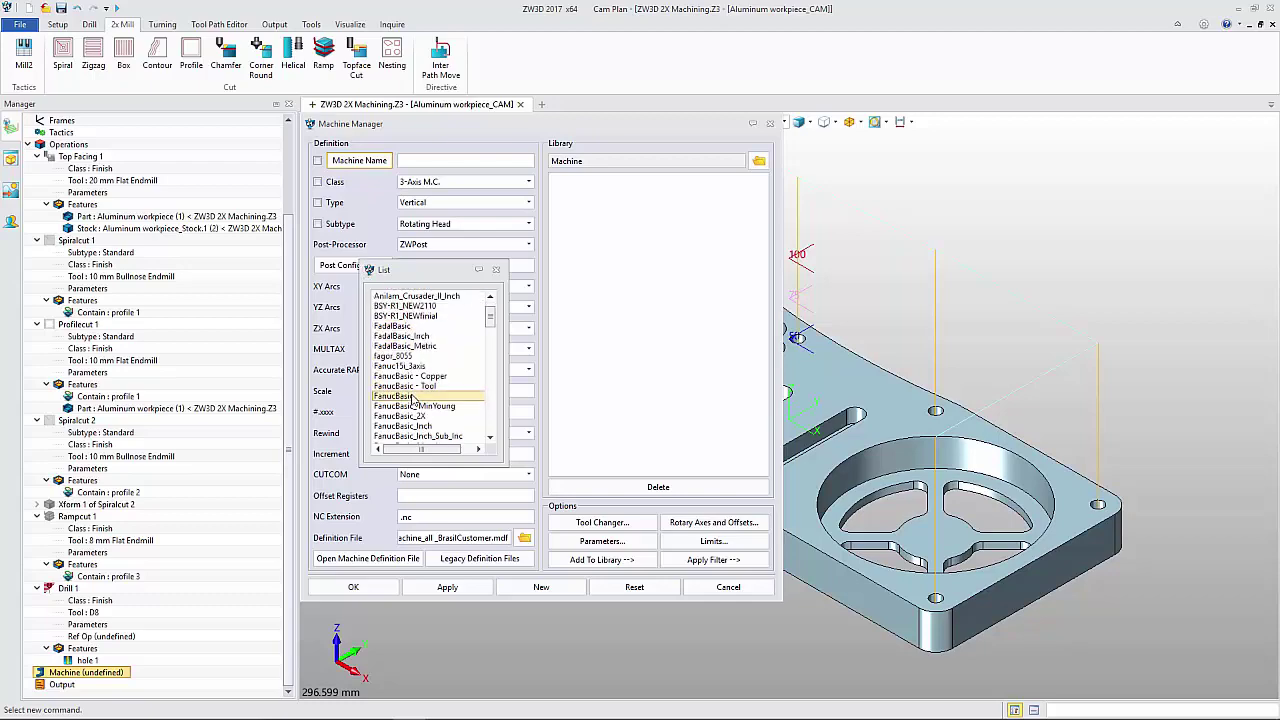
click(415, 396)
click(524, 538)
click(590, 567)
click(358, 588)
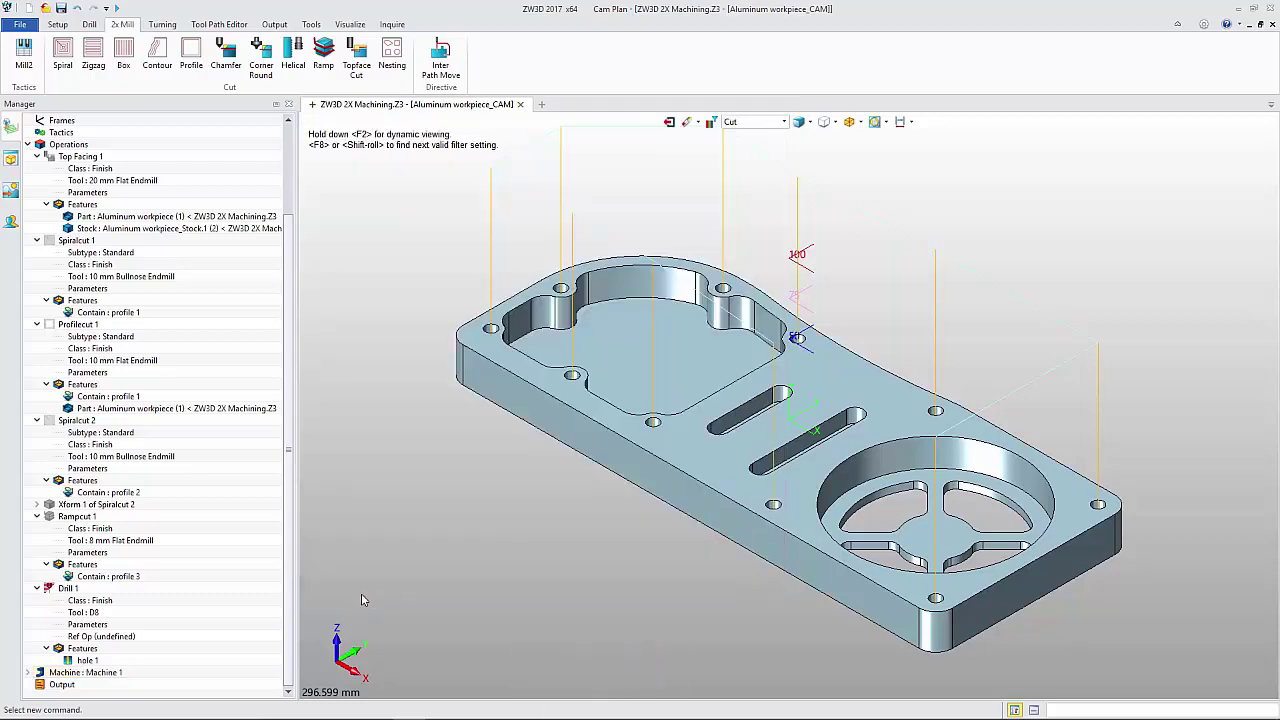
Step: Create NC output for all operations and review the generated NC code file
right_click(80, 256)
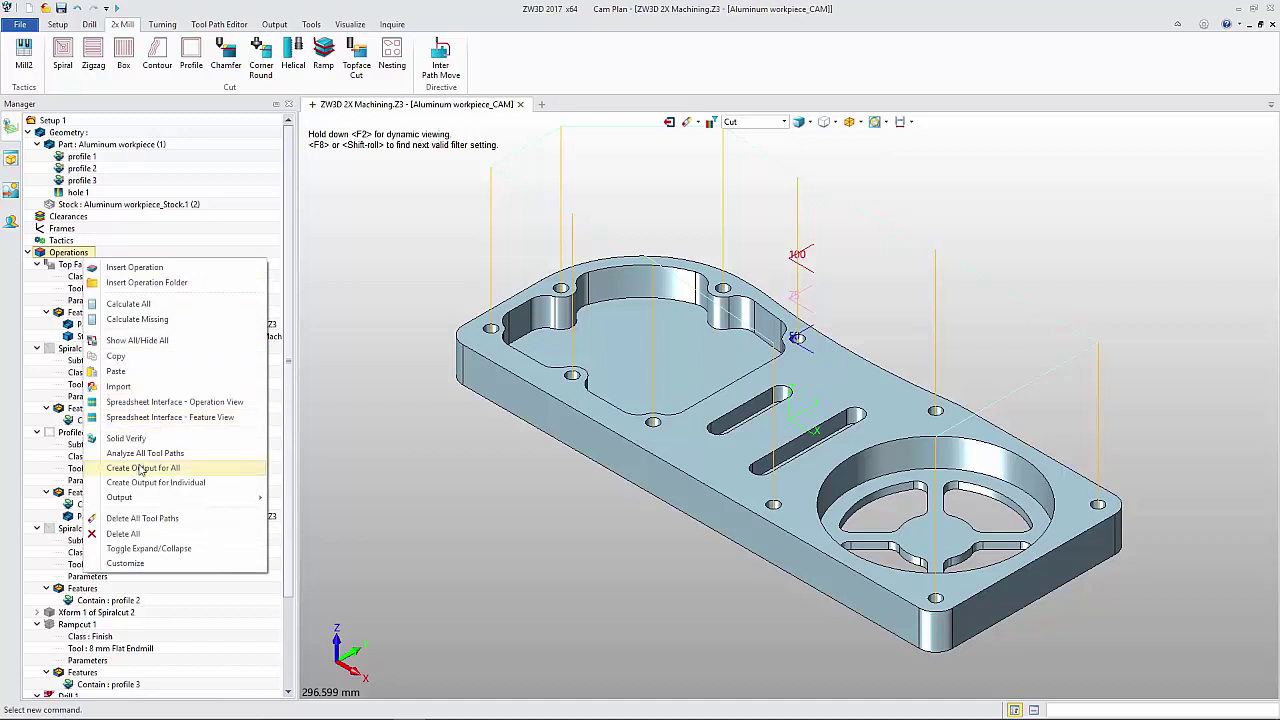
click(140, 482)
right_click(60, 516)
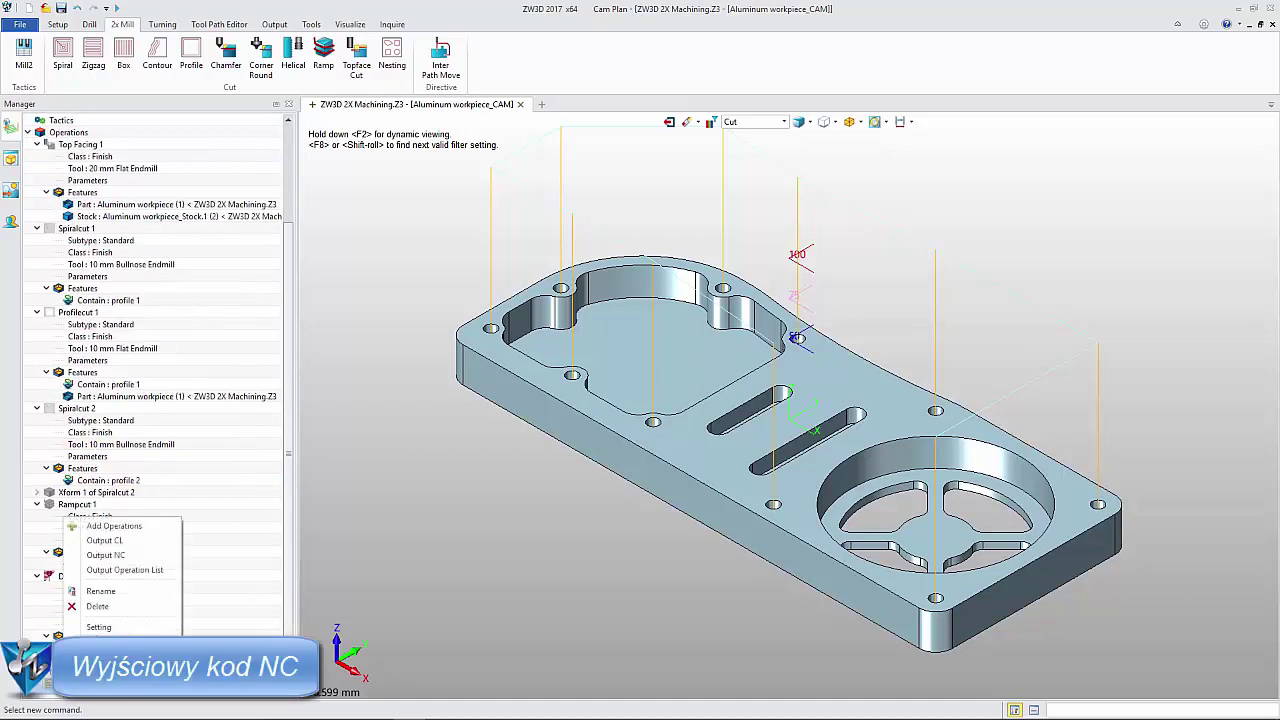
click(95, 625)
click(98, 481)
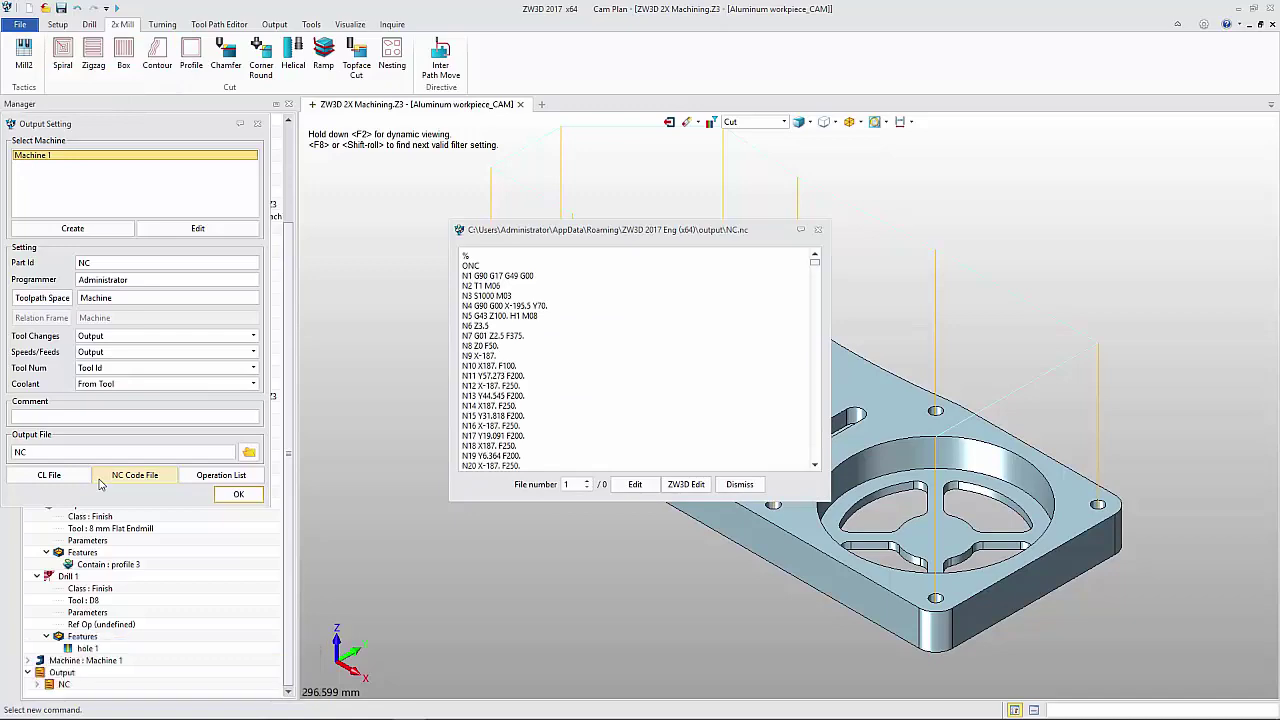
click(195, 479)
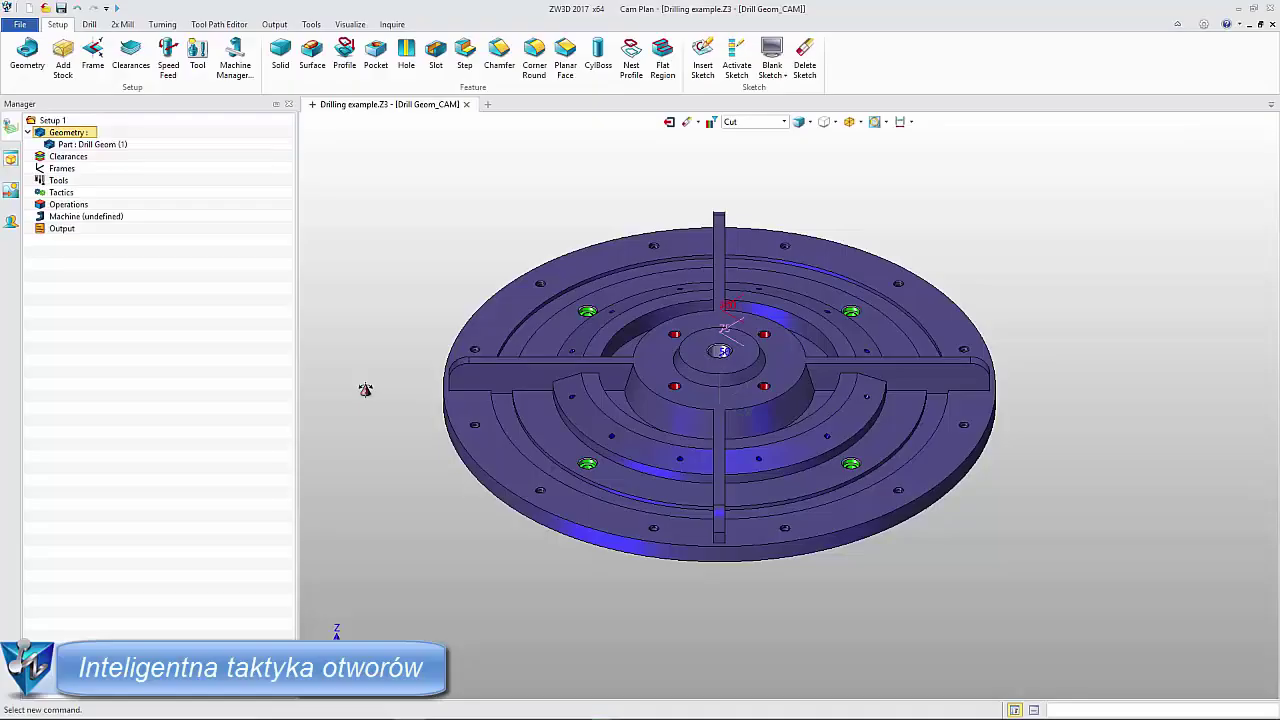
Step: Insert Hole Tactic 1 on the Drill Geom feature and calculate its eleven operations, Drill 1 to Tap 11
right_click(88, 194)
click(120, 198)
double_click(103, 217)
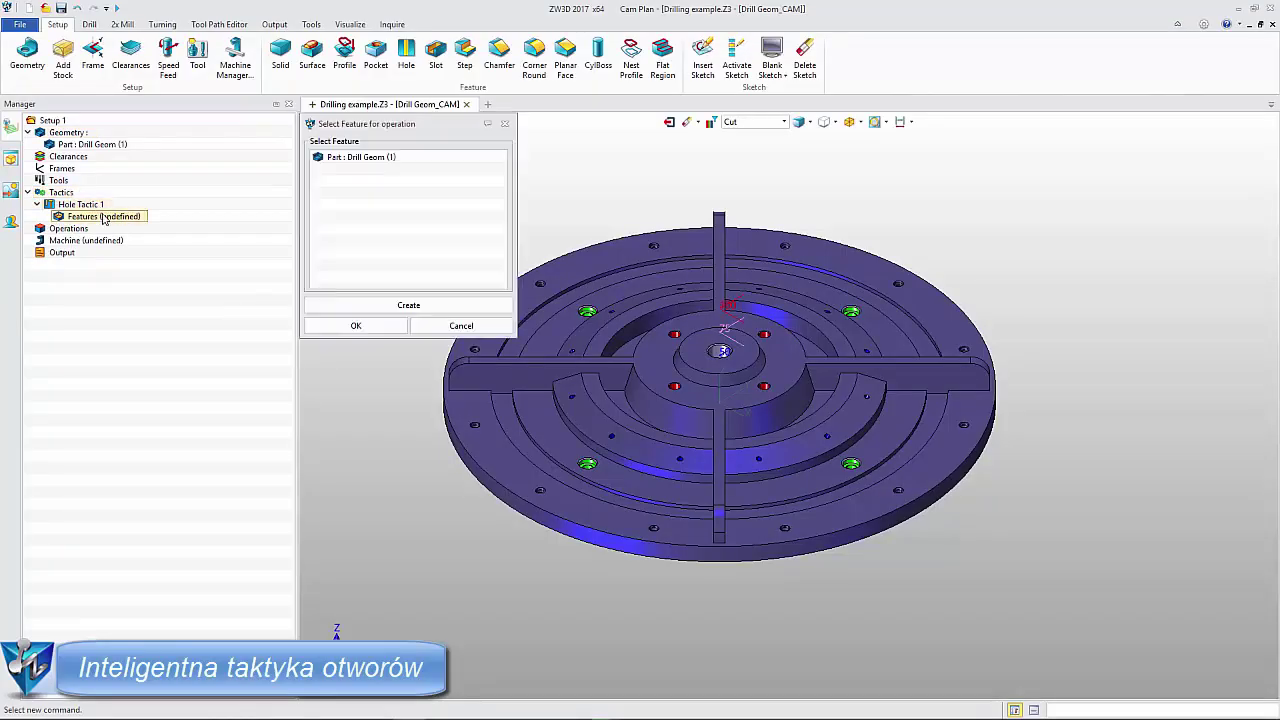
click(345, 157)
click(340, 326)
right_click(88, 204)
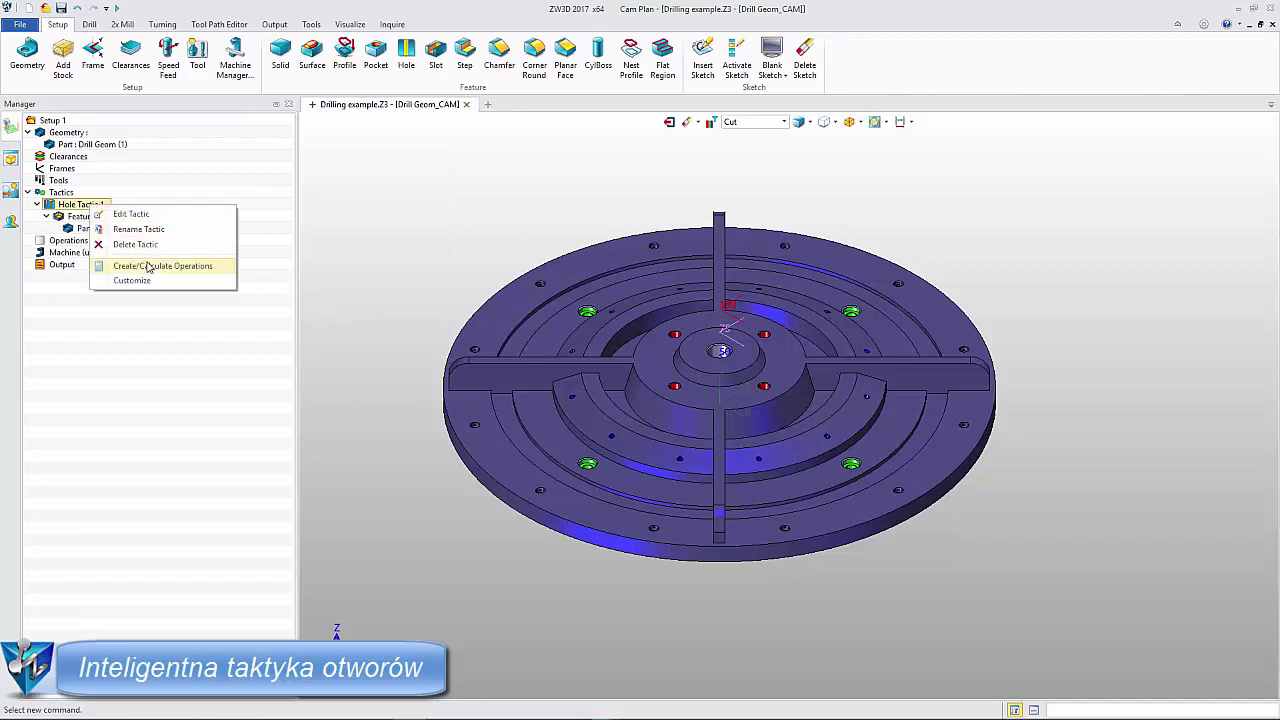
click(147, 266)
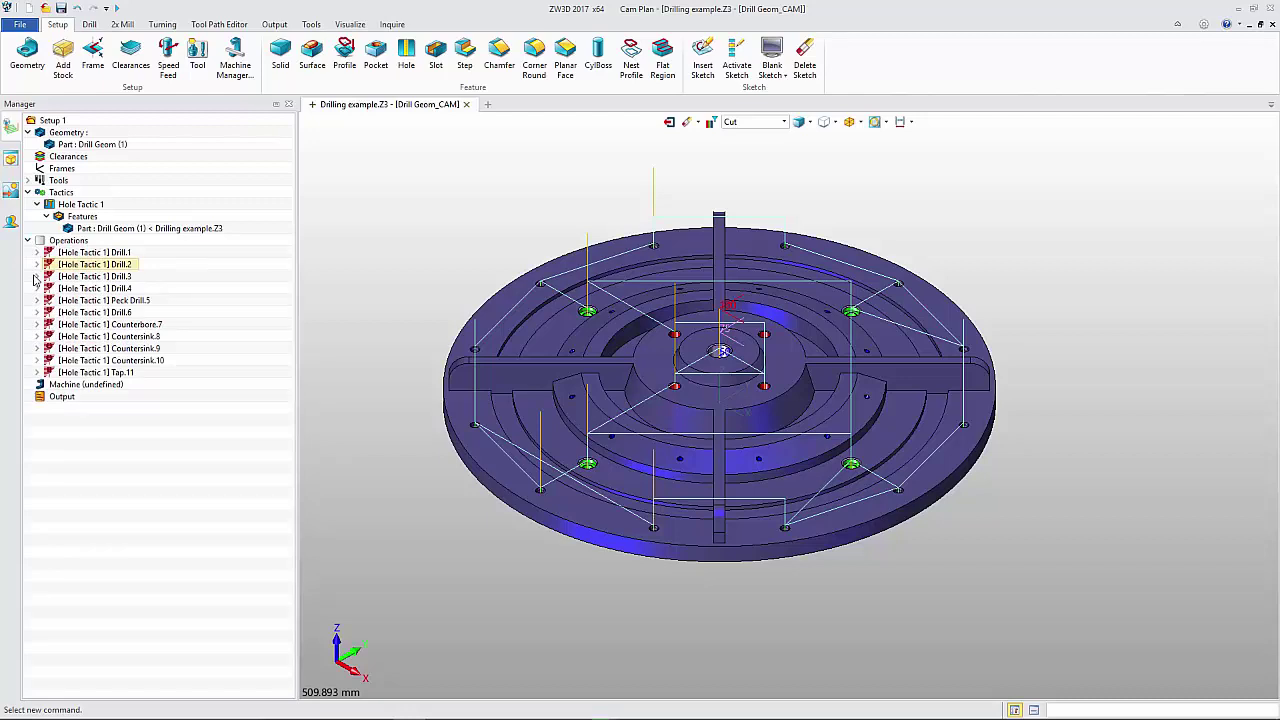
Step: Verify the Hole Tactic 1 Peck Drill.5 toolpath and play the simulation
right_click(46, 301)
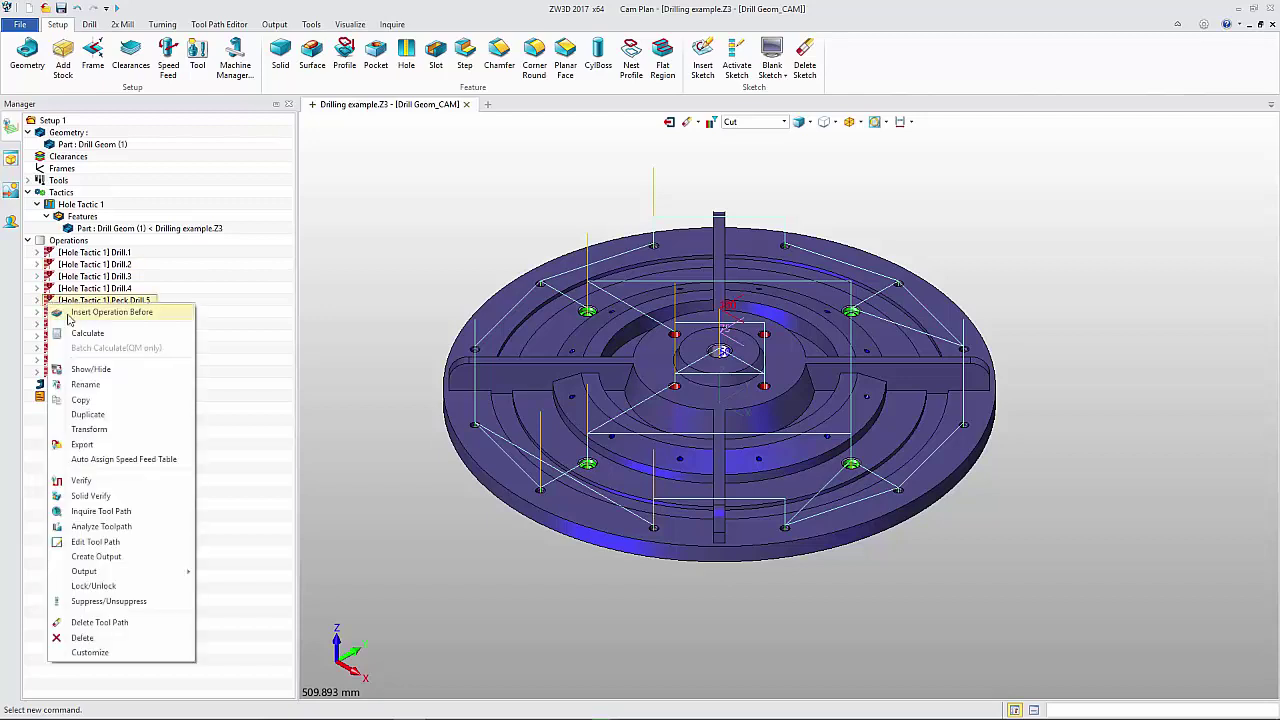
click(115, 486)
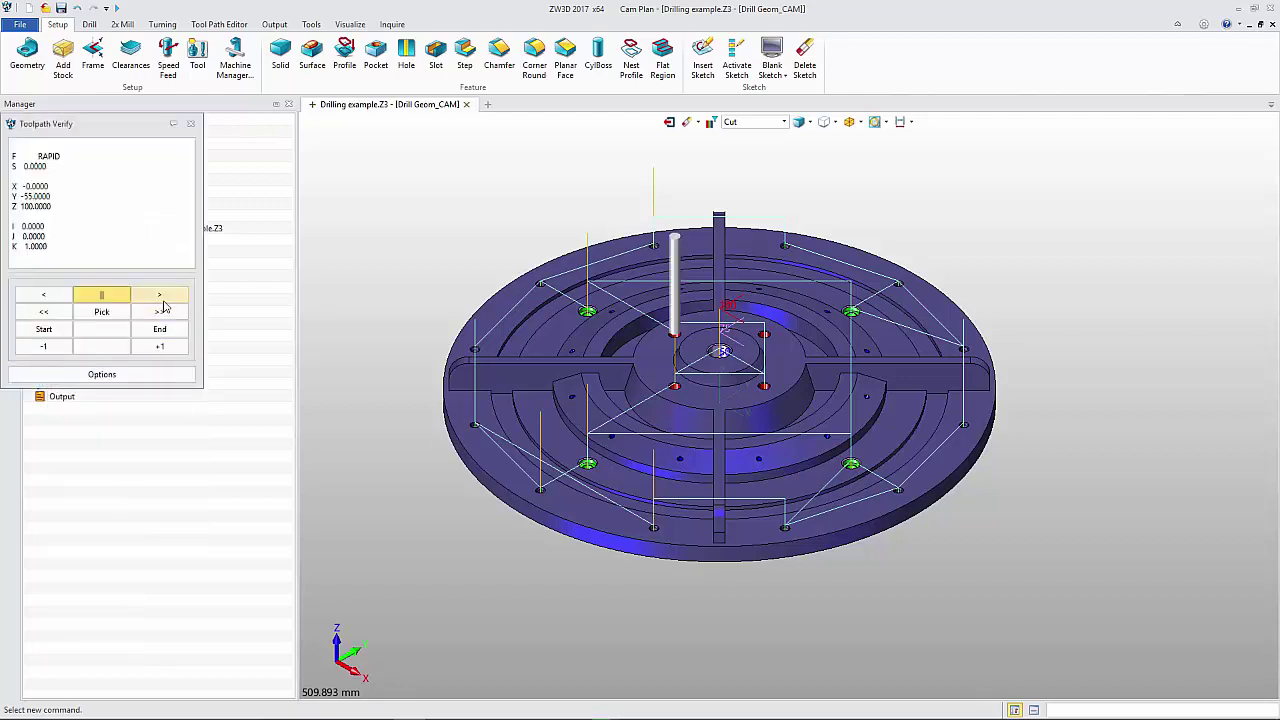
click(164, 300)
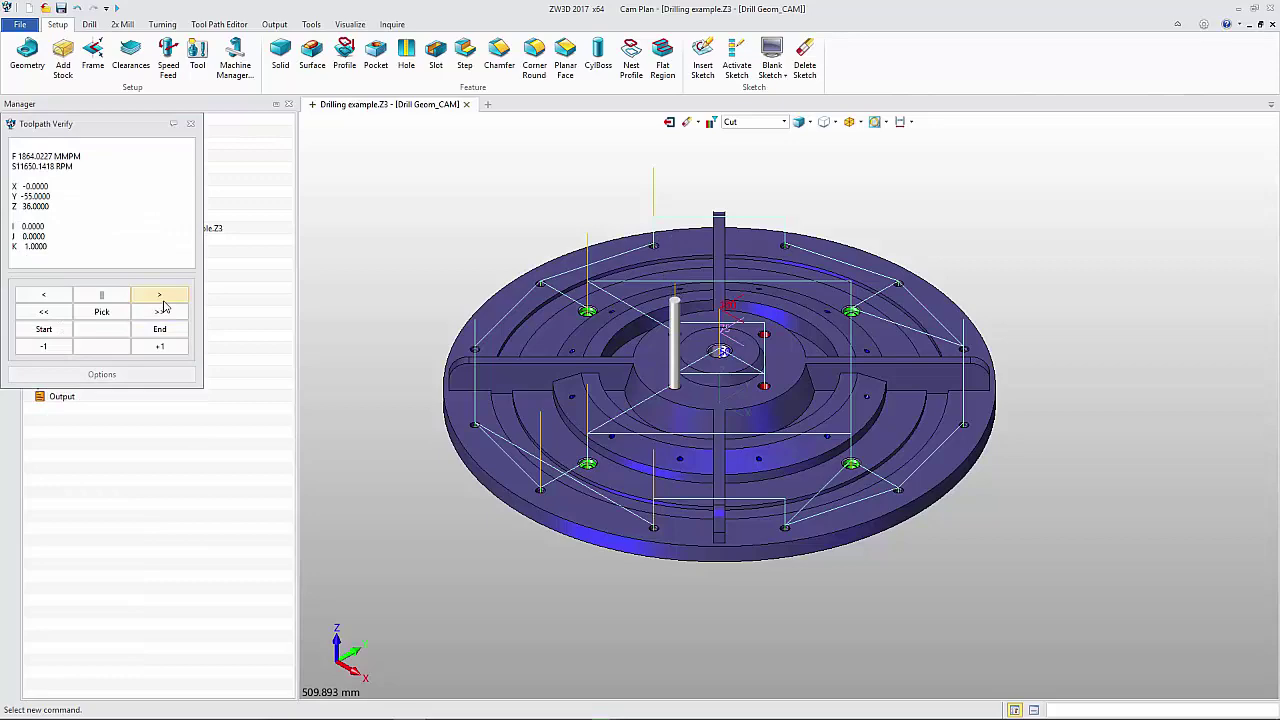